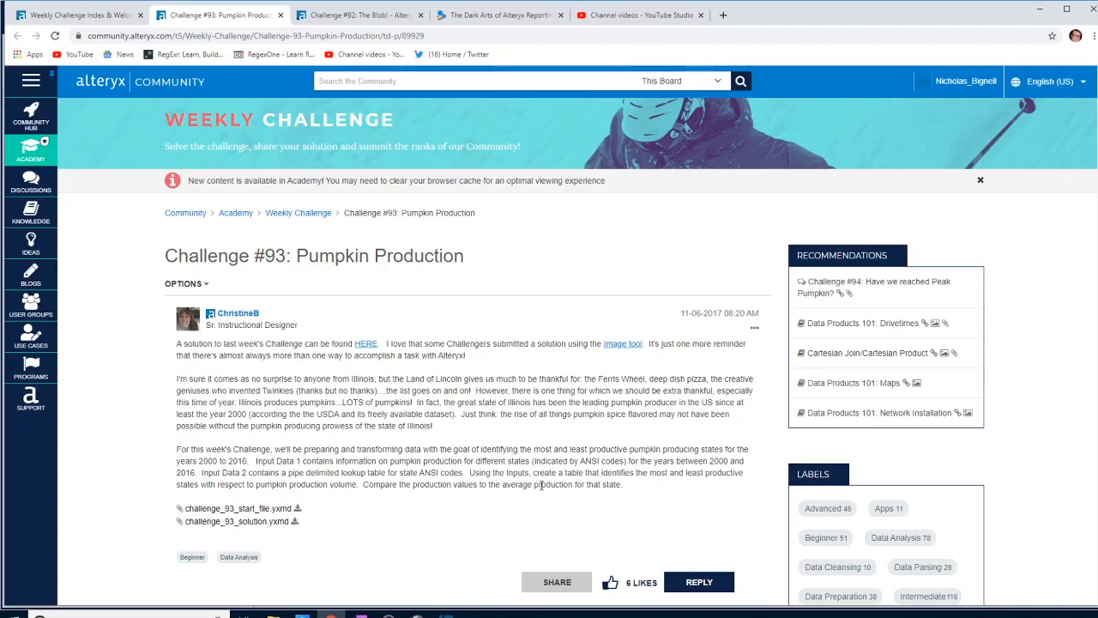
- Switch to Alteryx Designer and examine the pumpkin production data in Input 1 and the pipe-delimited state lookup in Input 2
click(303, 615)
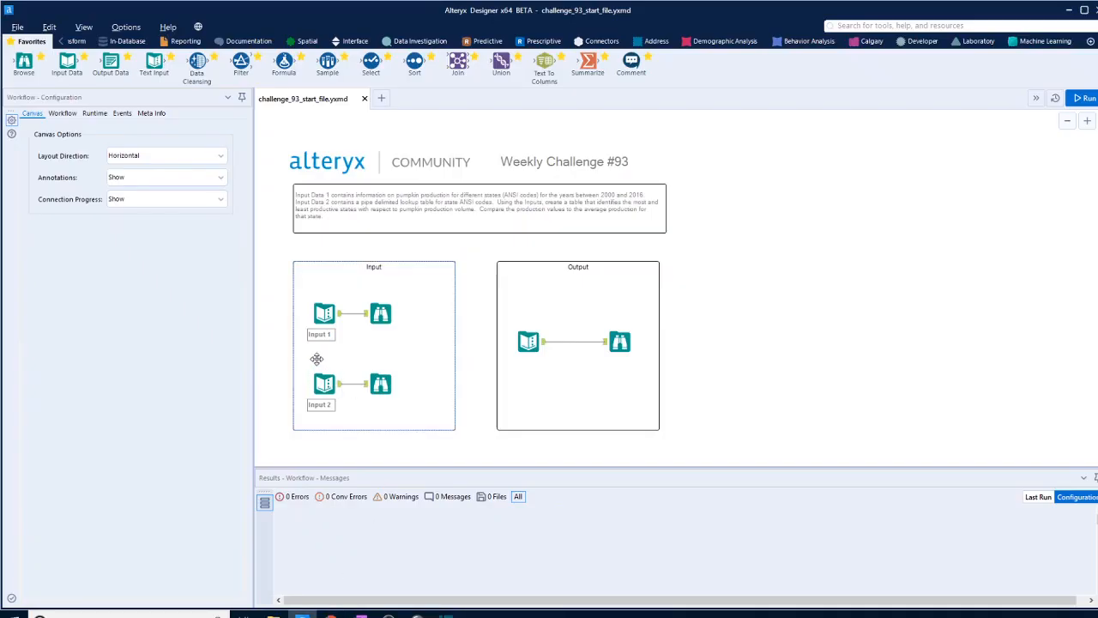
click(544, 345)
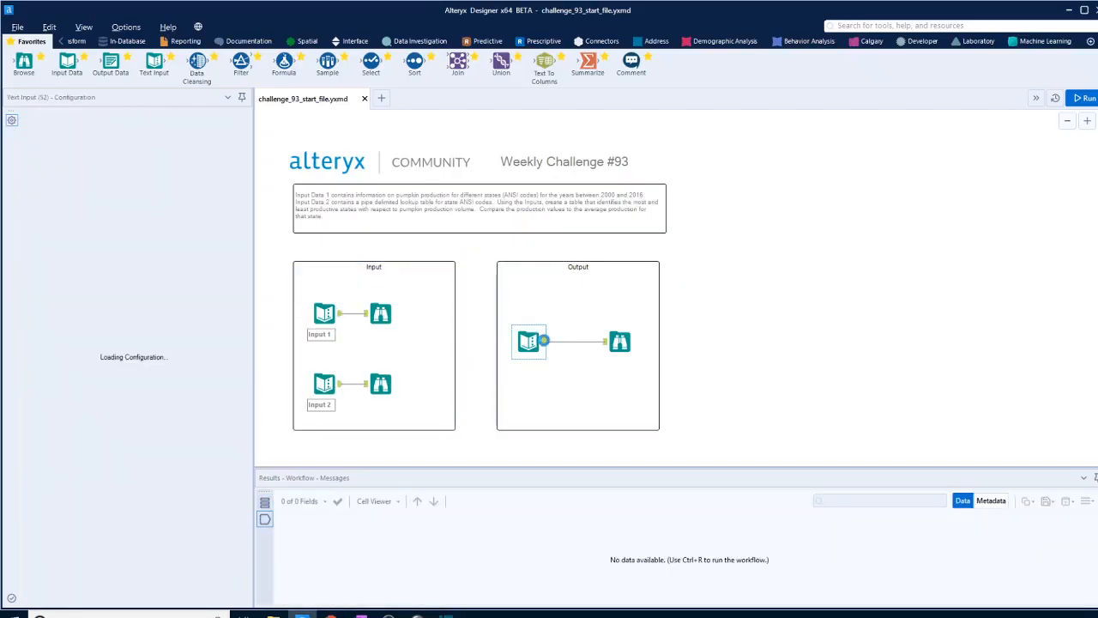
click(326, 311)
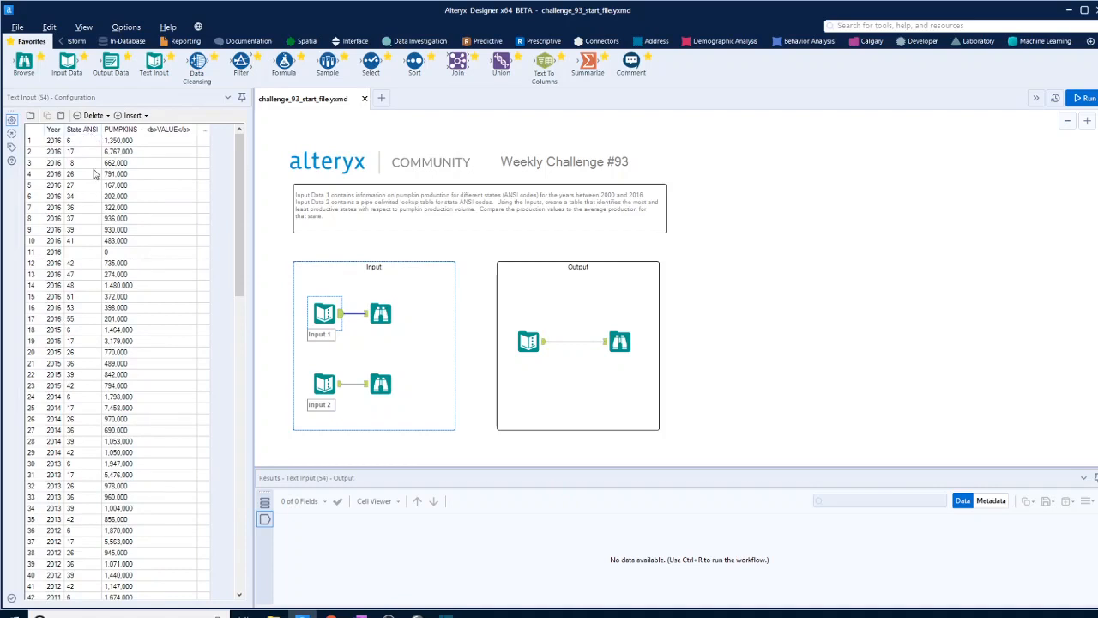
click(131, 254)
scroll(147, 270, down, 10)
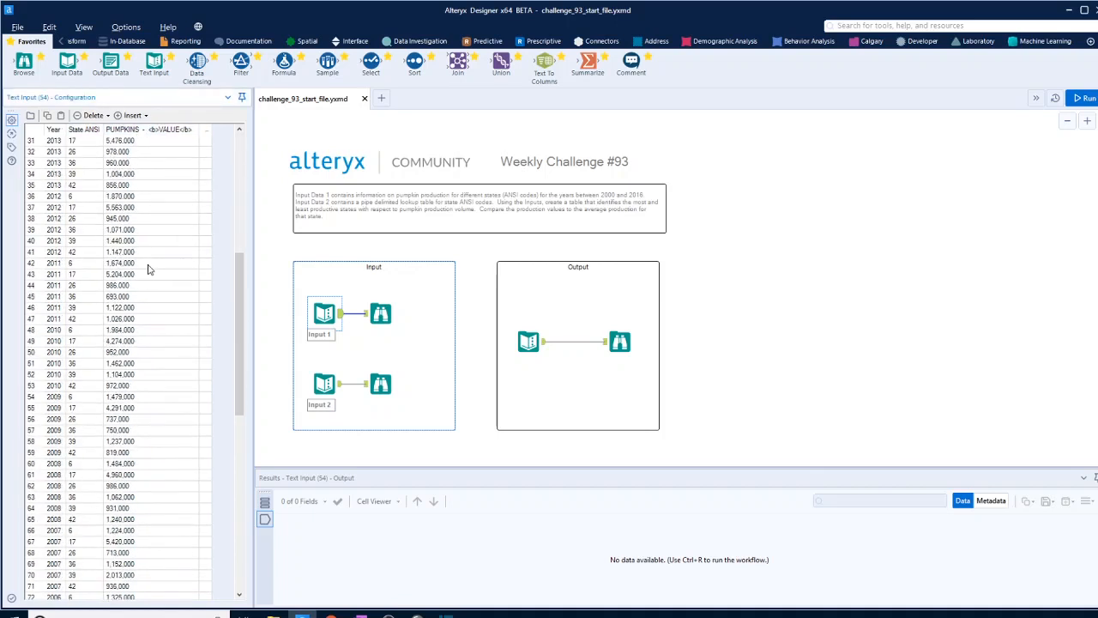
scroll(148, 270, down, 15)
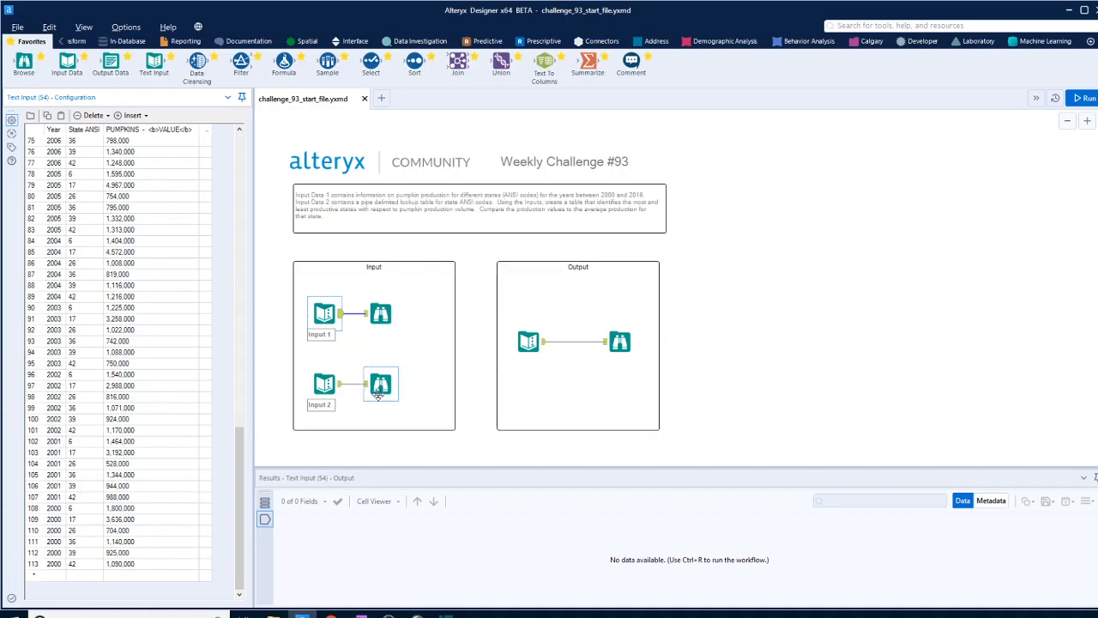
click(337, 389)
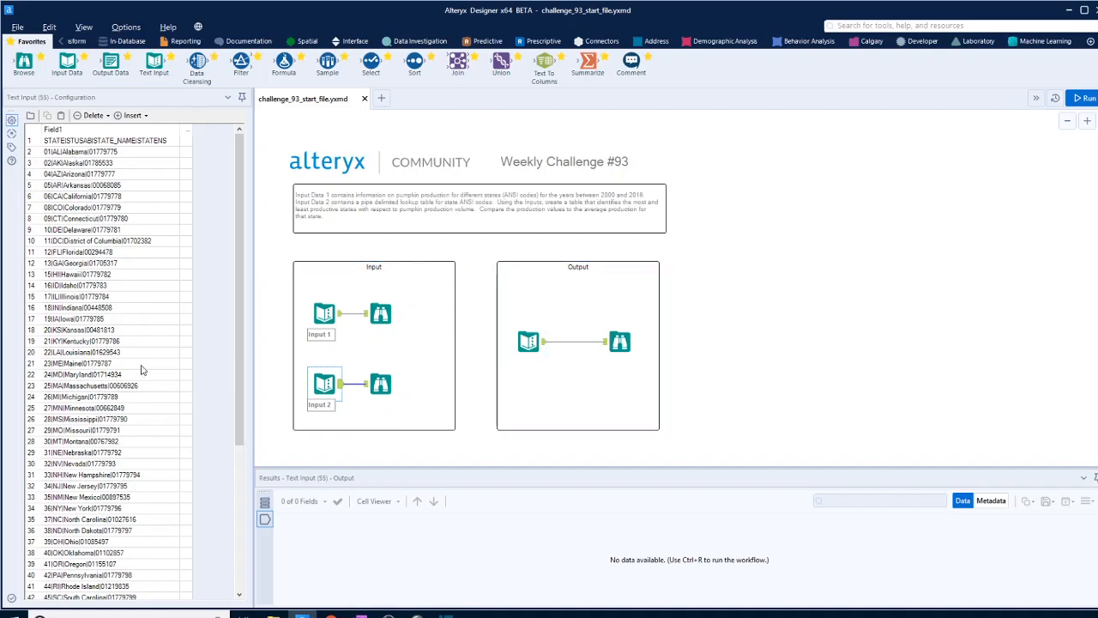
- Examine all columns of the expected output table, from the maximum producer fields through the minimum producer fields
click(541, 343)
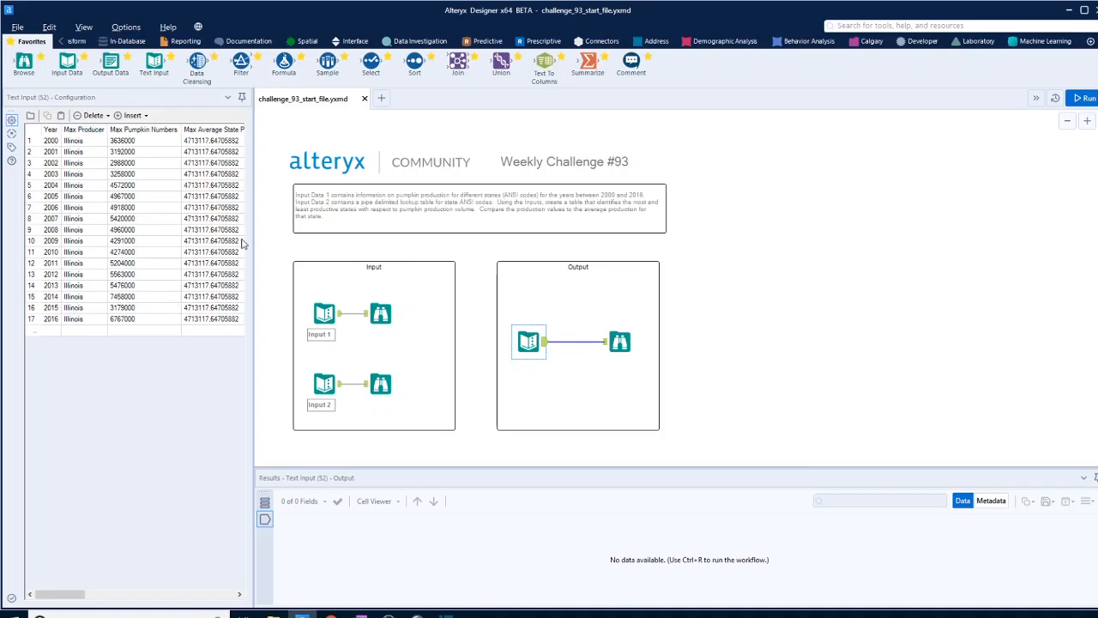
drag(254, 233, 330, 233)
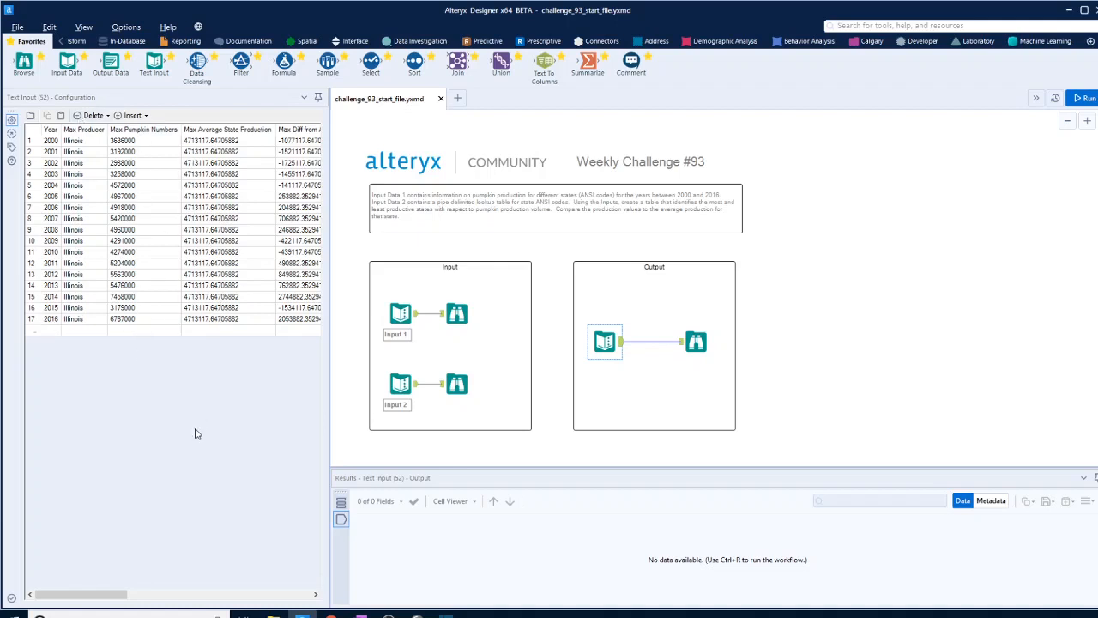
drag(111, 595, 134, 603)
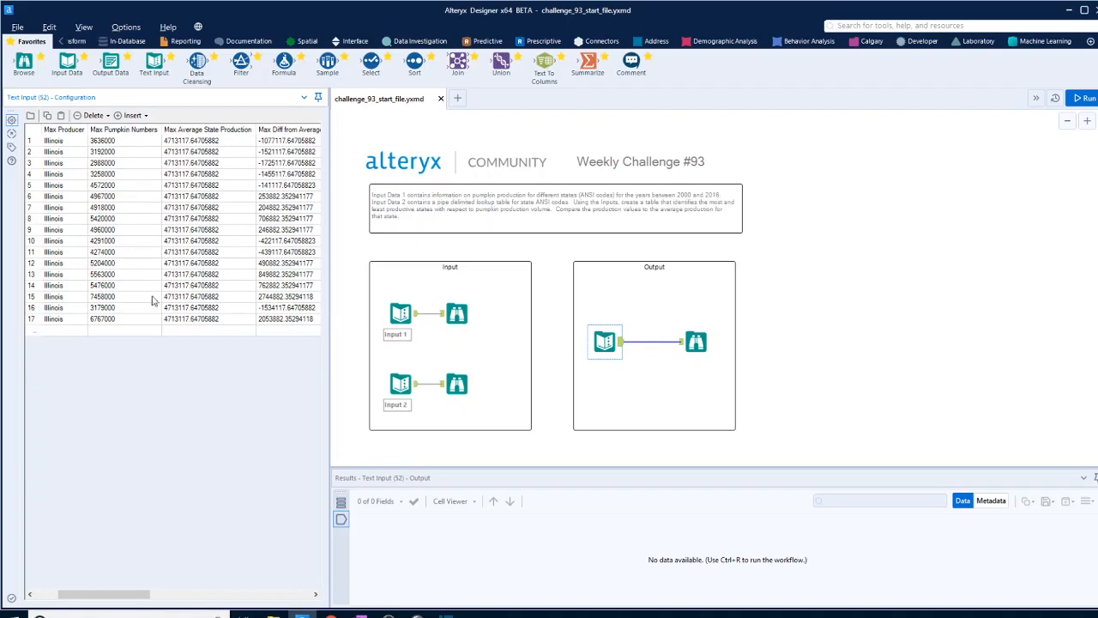
drag(126, 594, 205, 599)
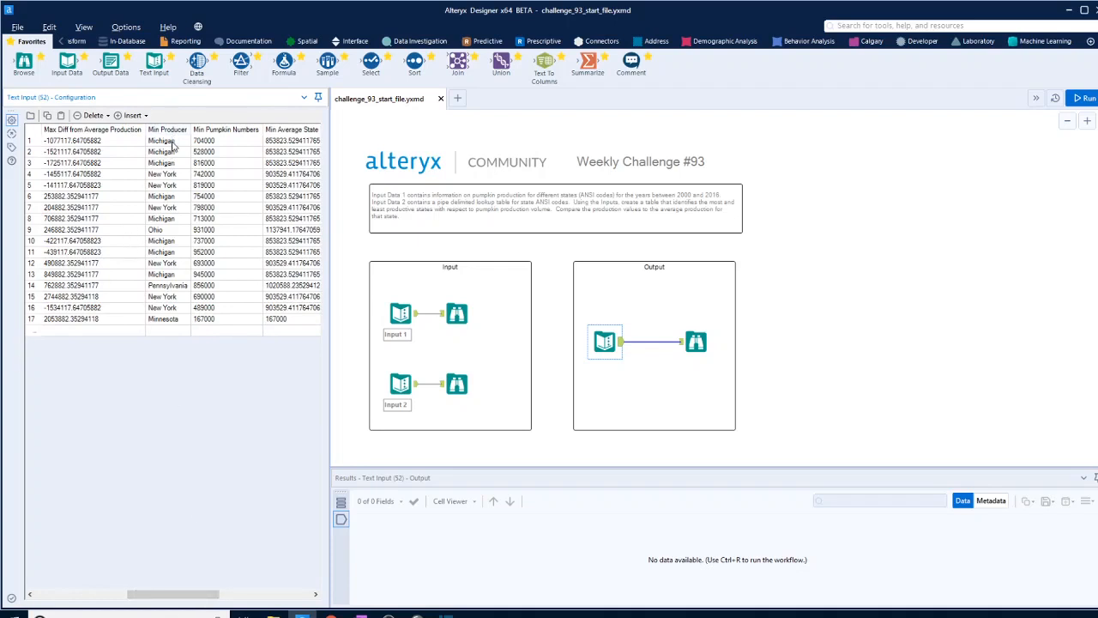
drag(173, 143, 175, 351)
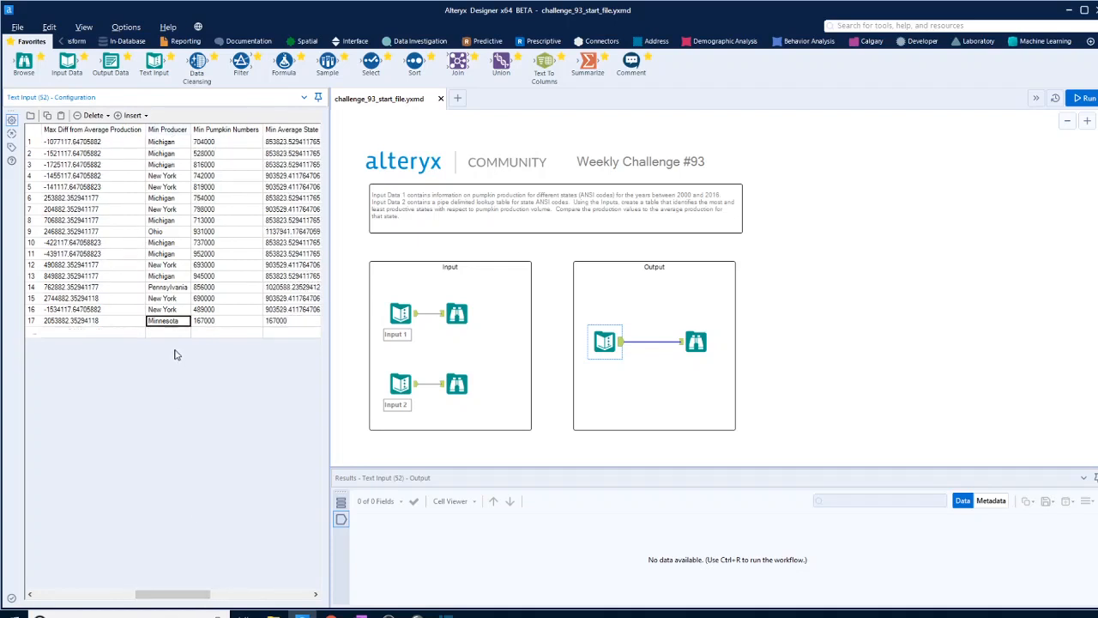
drag(196, 595, 232, 592)
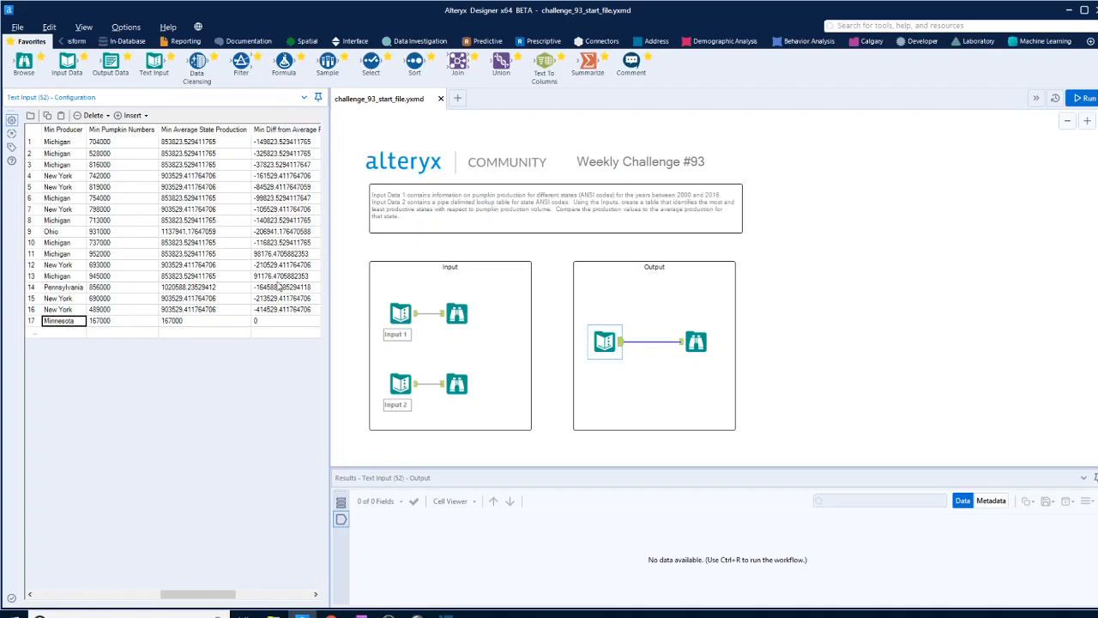
mouse_move(196, 594)
mouse_down()
mouse_move(245, 594)
mouse_move(185, 611)
mouse_up()
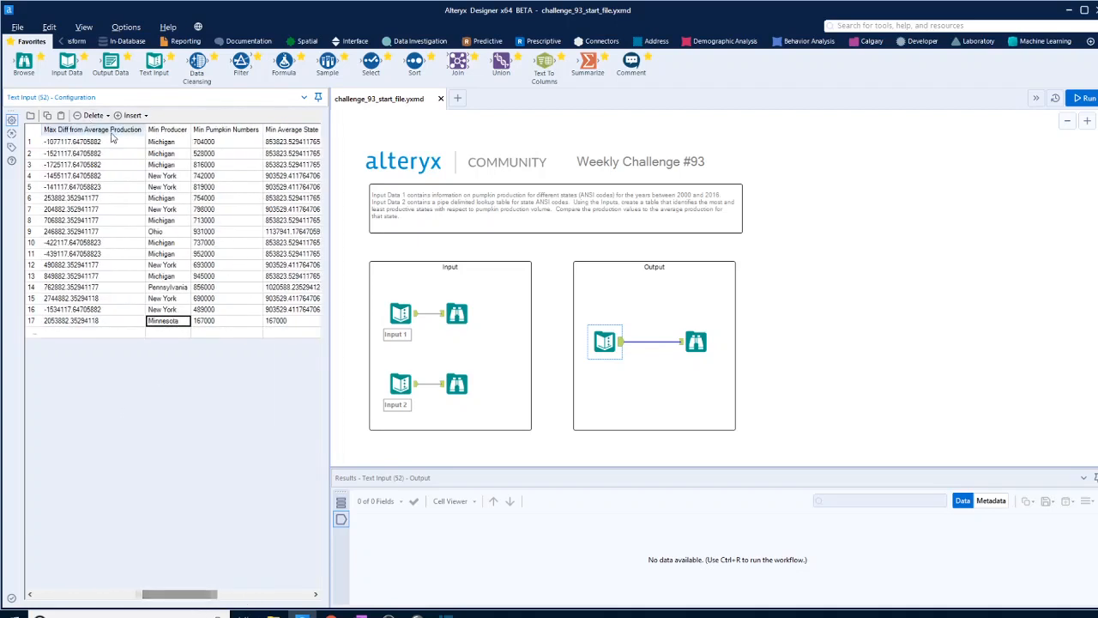
drag(193, 598, 137, 596)
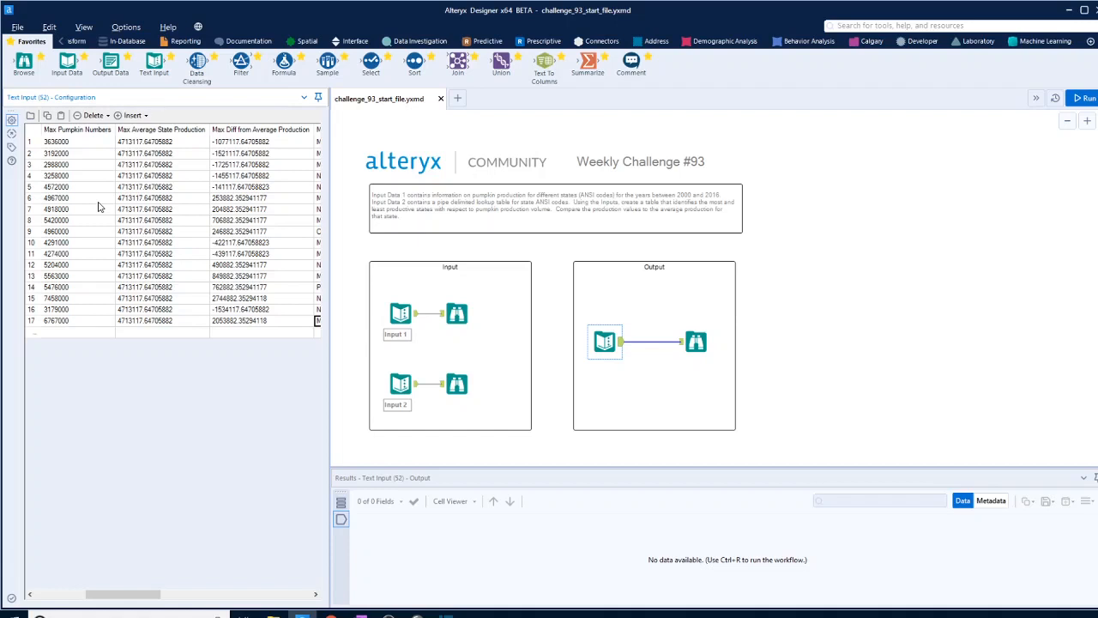
- Add a Text To Columns tool to Input 2 that splits Field1 into 4 columns on the | delimiter, and run the workflow
drag(544, 60, 504, 423)
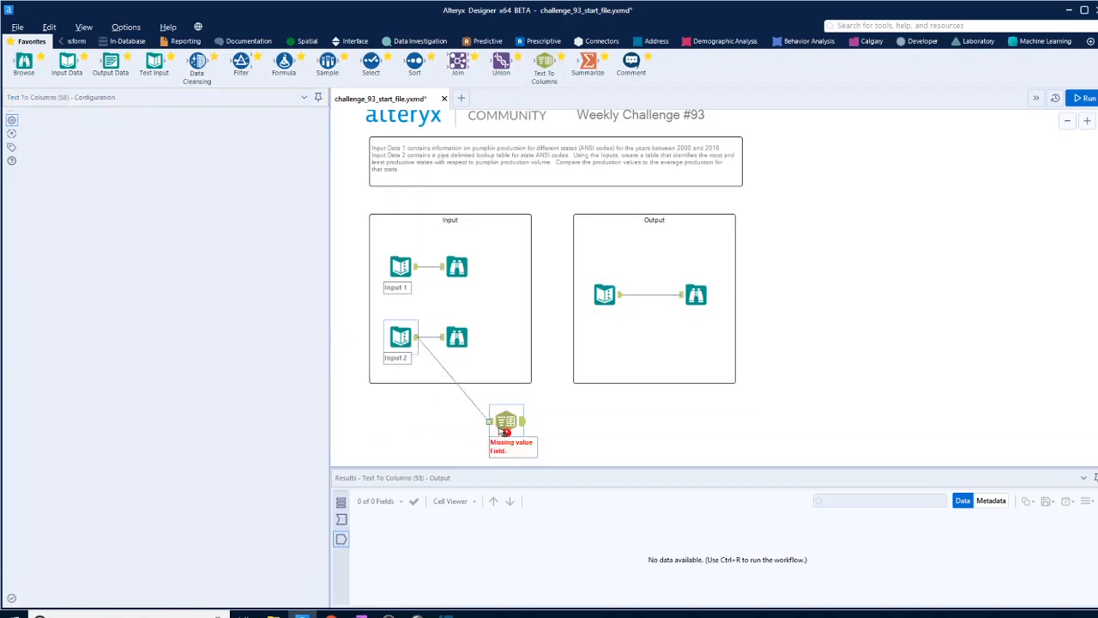
click(233, 163)
click(215, 175)
double_click(257, 161)
text(|)
double_click(157, 197)
click(1085, 98)
click(158, 205)
click(1084, 98)
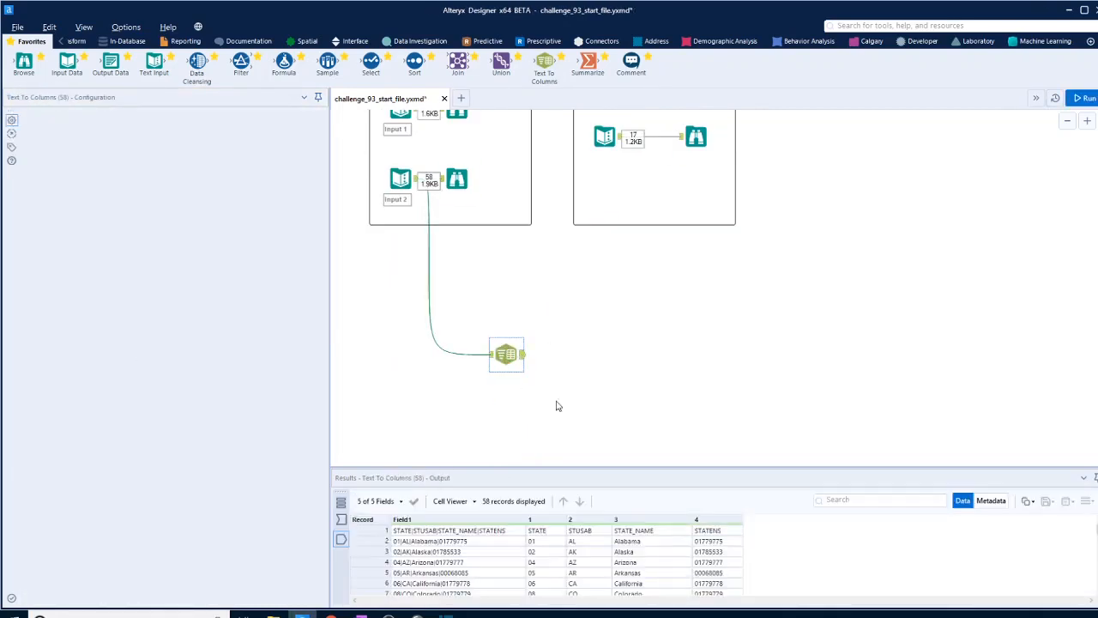
- Add a Join tool matching State ANSI from Input 1 to column 1 of the parsed state lookup
drag(459, 62, 590, 364)
drag(418, 135, 578, 357)
click(146, 159)
click(67, 182)
click(195, 159)
click(180, 182)
- Exclude the lookup fields Field1, 1, 2 and 4 from the Join output and run the workflow
click(47, 312)
click(47, 339)
click(47, 363)
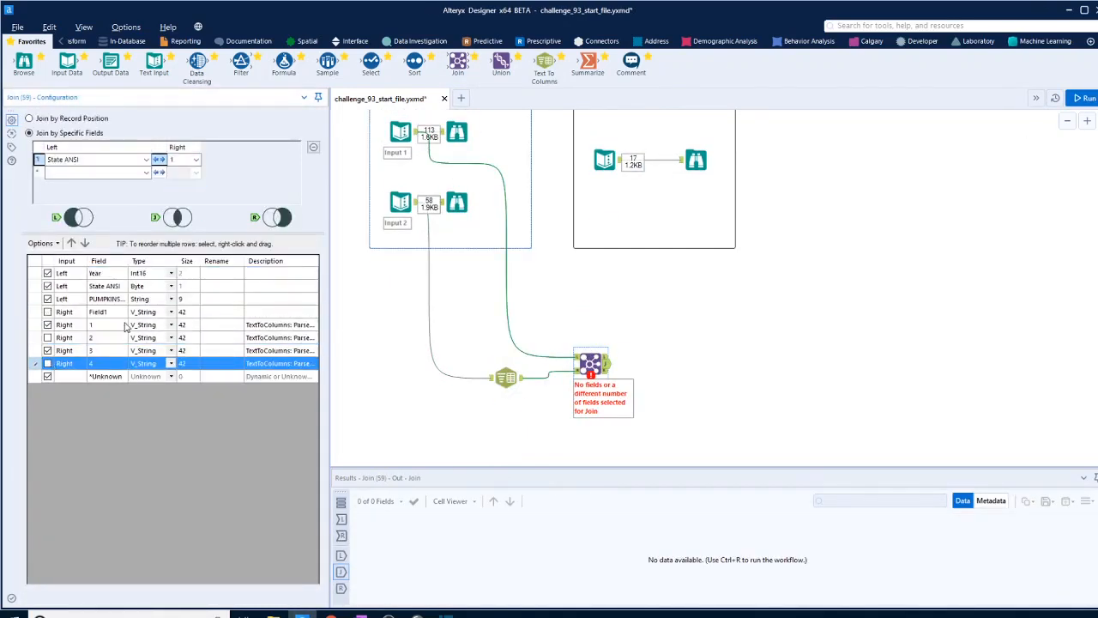
click(47, 325)
click(1085, 98)
- Compare the join fields' metadata, insert a Select tool between Input 1 and the Join that changes State ANSI to String, and rerun
click(506, 377)
click(991, 502)
click(401, 132)
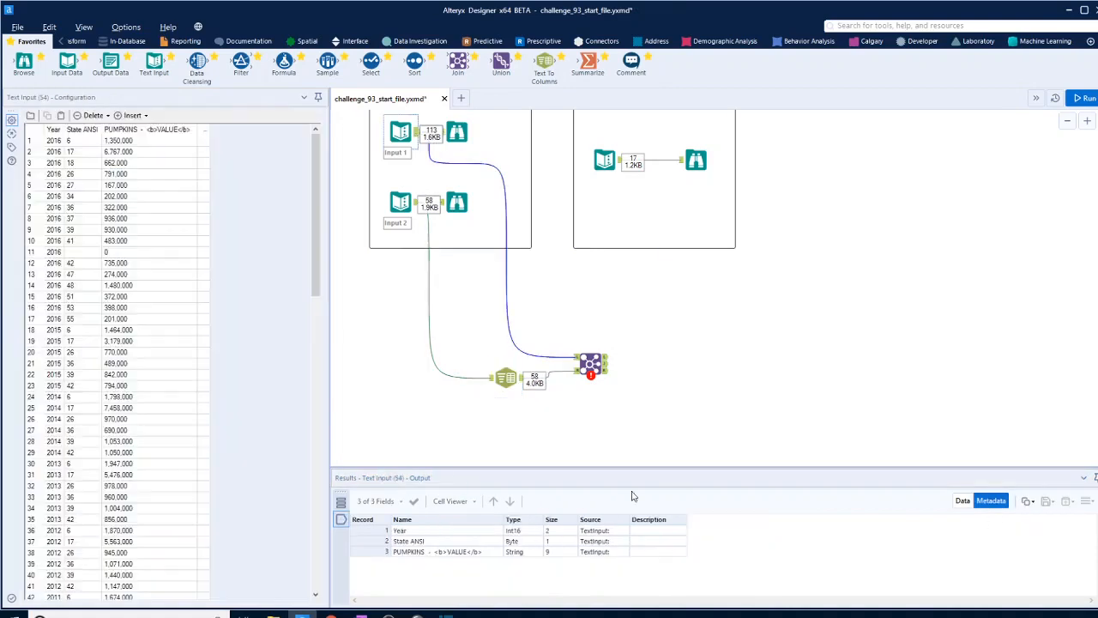
click(513, 542)
drag(372, 64, 534, 350)
click(134, 159)
click(105, 239)
click(1085, 98)
click(606, 364)
click(963, 501)
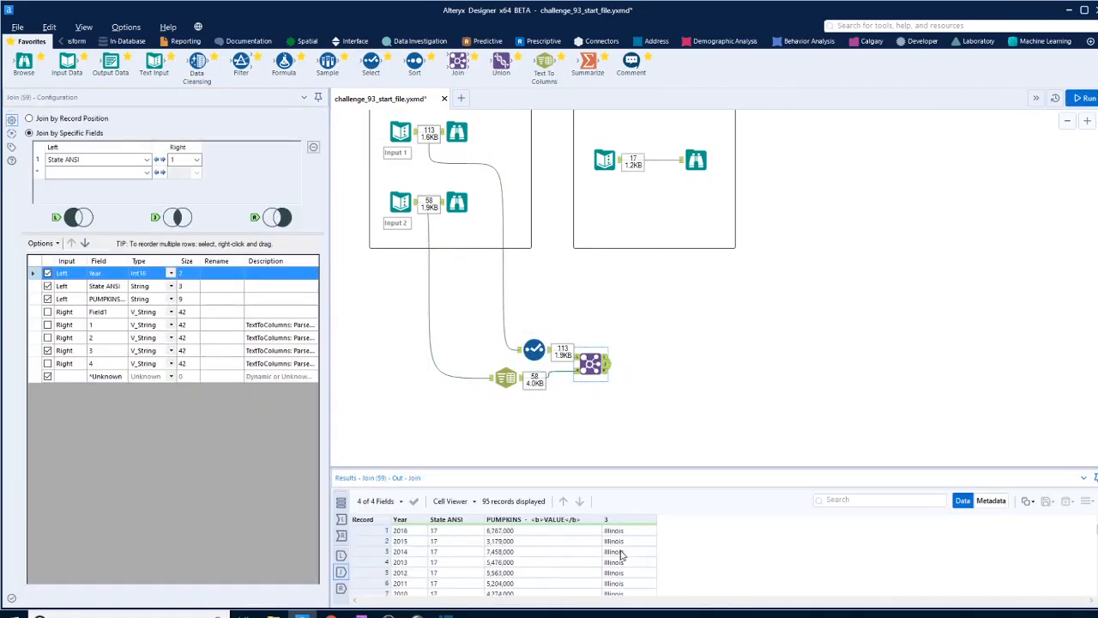
- Exclude State ANSI from the Join output and rerun the workflow
click(621, 162)
click(590, 364)
click(47, 286)
click(1084, 98)
click(606, 363)
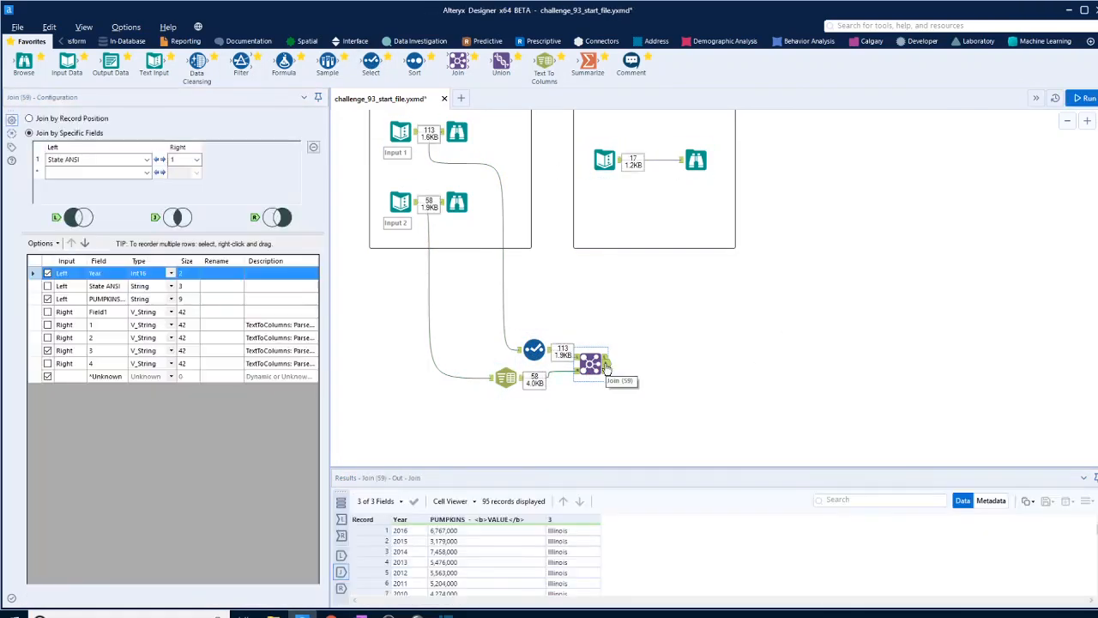
- Rename field 3 to State in the Join output, rerun, and check the unmatched left records against the parsed state codes
click(222, 351)
text(State)
click(1085, 98)
click(606, 357)
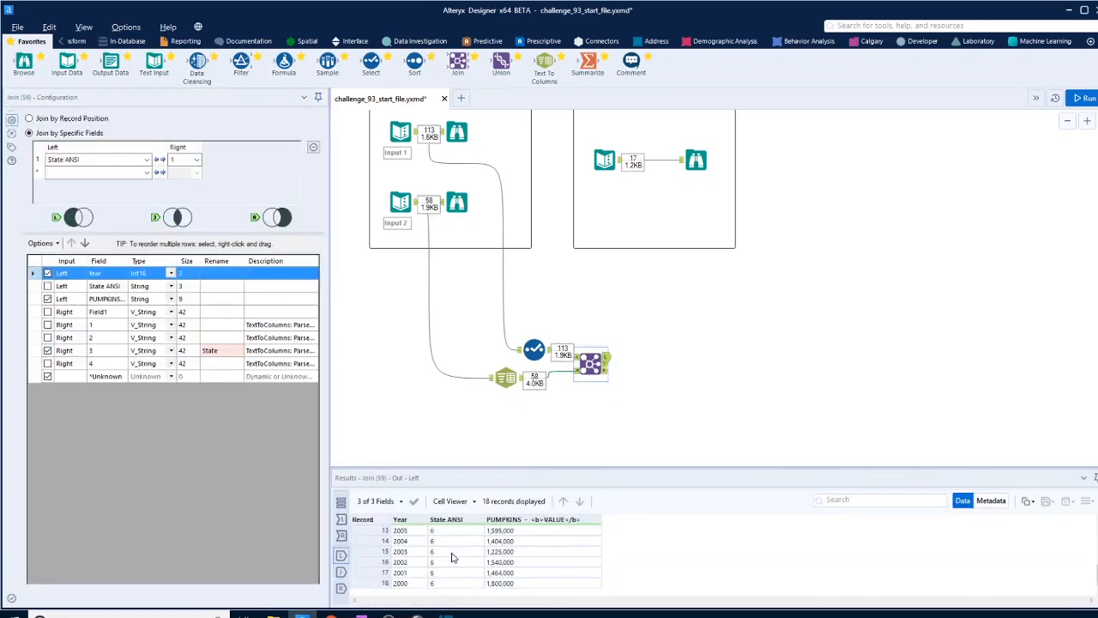
click(522, 379)
- Insert a Formula tool between the Select and Join tools with State ANSI as its output column
drag(534, 351, 478, 328)
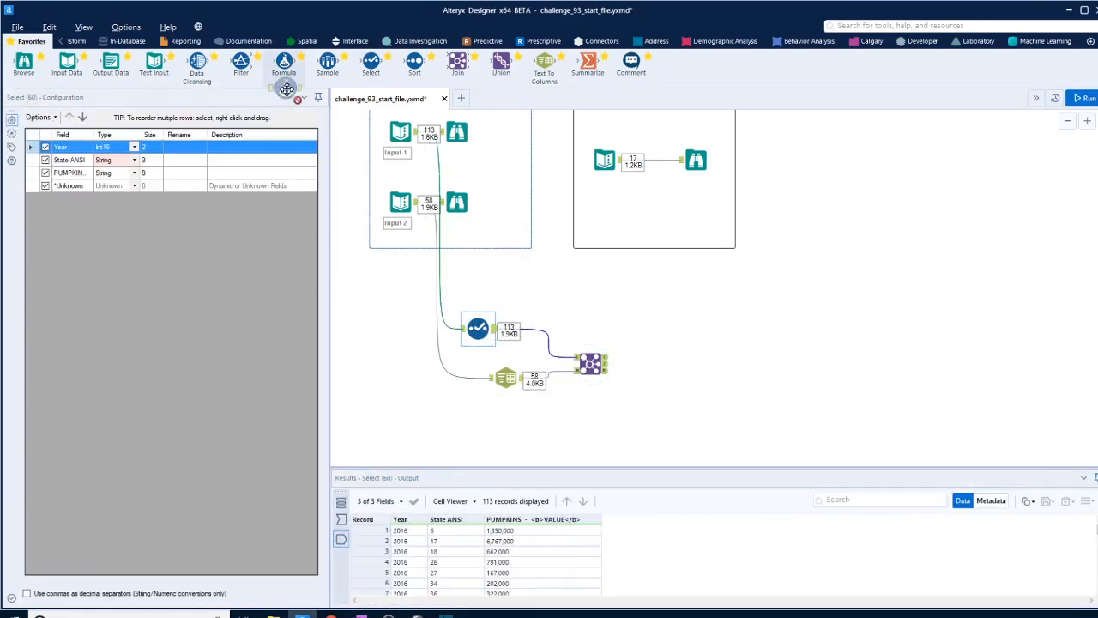
drag(284, 65, 542, 337)
click(101, 128)
click(65, 169)
- Insert the PadLeft function in the State ANSI expression with [State ANSI] as its string argument
click(33, 140)
scroll(55, 279, down, 3)
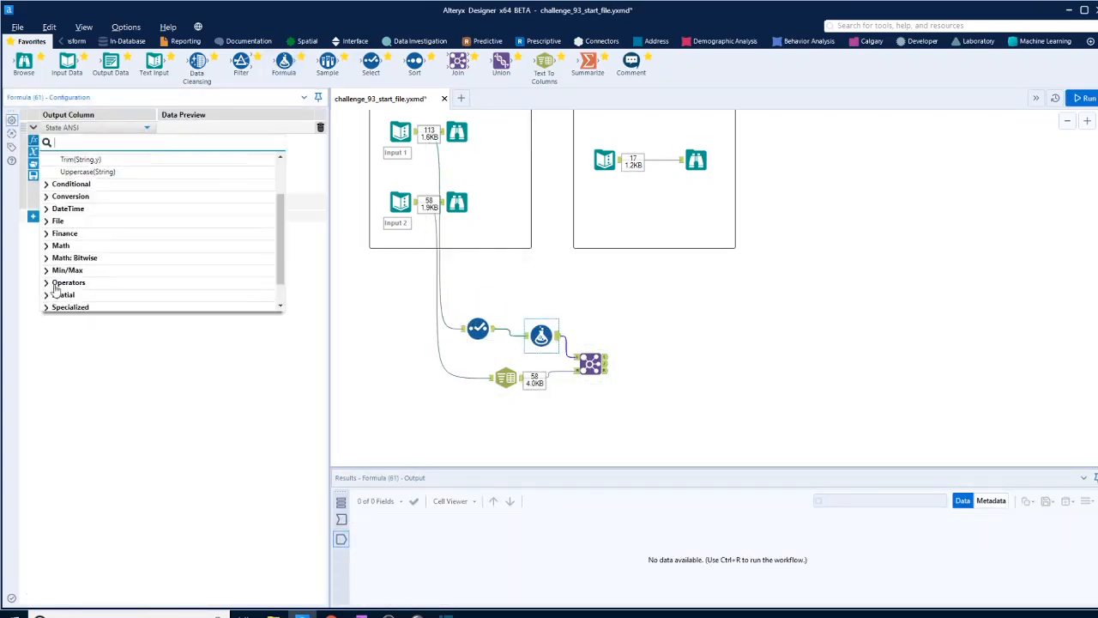
click(49, 292)
scroll(103, 261, down, 7)
scroll(109, 261, up, 1)
click(99, 166)
text([State ANSI])
double_click(139, 142)
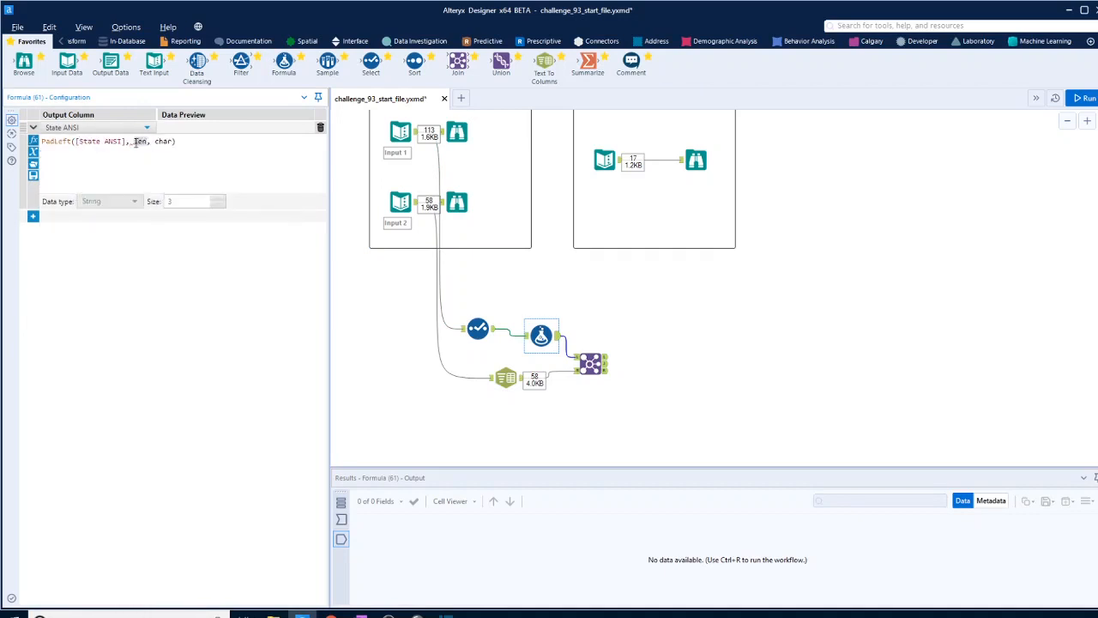
- Set the PadLeft length to 2 and its pad character to '0', rerun, and view the Join results
text(2)
double_click(155, 142)
text('0')
click(1017, 151)
click(591, 364)
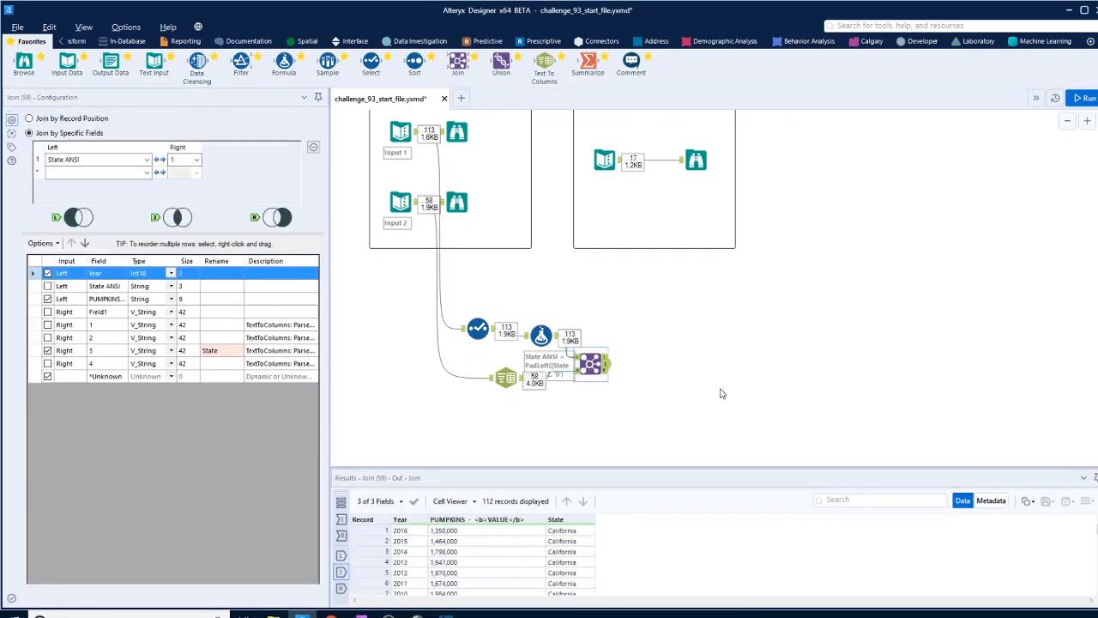
- Add a Summarize tool after the Join and group by State
drag(588, 62, 710, 429)
click(63, 175)
click(167, 346)
click(189, 360)
click(68, 160)
click(166, 347)
- Insert a Select tool between the Join and Summarize tools that changes the PUMPKINS - <b>VALUE</b> field to Int32
drag(371, 62, 639, 364)
click(134, 173)
click(134, 160)
click(117, 205)
click(796, 348)
click(711, 427)
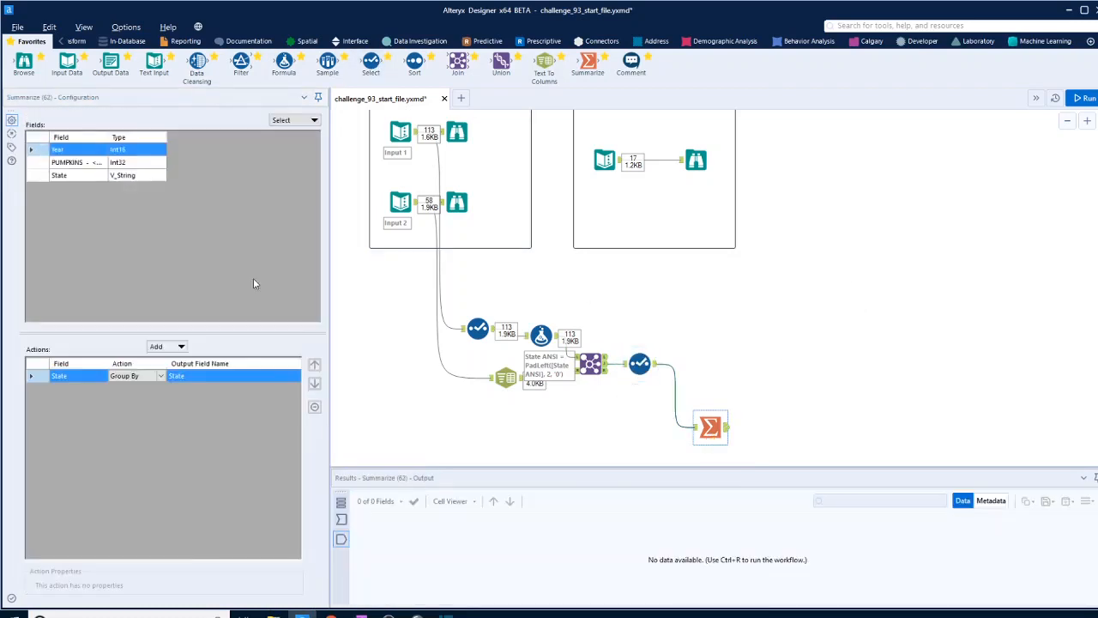
- Add an Average of the PUMPKINS - <b>VALUE</b> field to the Summarize tool, run the workflow, and review the messages
click(77, 162)
click(166, 347)
click(180, 464)
key(ctrl+r)
click(678, 414)
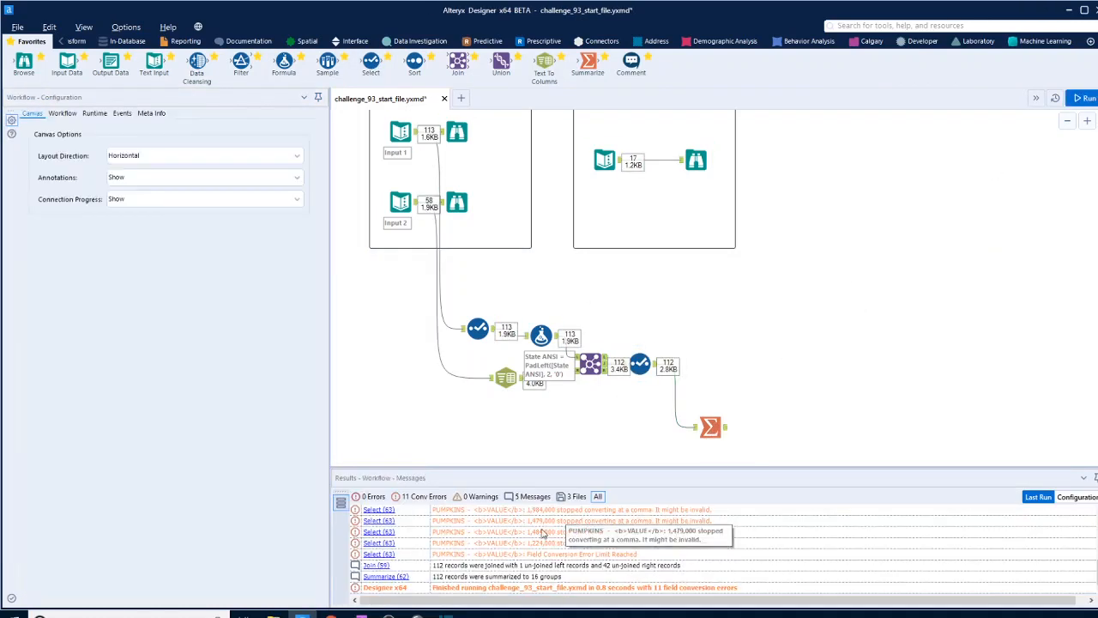
- Make room after the Join and insert a Formula tool before the Select that outputs to the PUMPKINS - <b>VALUE</b> column
drag(710, 427, 766, 420)
drag(641, 364, 690, 369)
drag(284, 62, 647, 364)
click(138, 128)
click(91, 170)
click(33, 140)
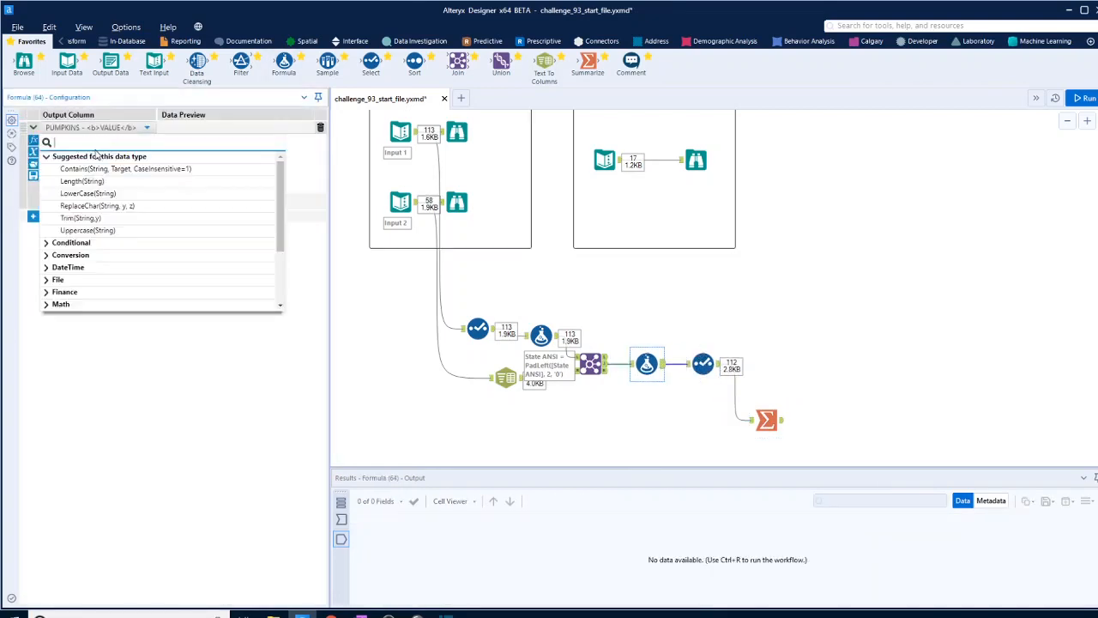
- Enter ReplaceChar([PUMPKINS - <b>VALUE</b>], ',', '') as the expression to strip the commas, and run the workflow
click(107, 206)
text([, y, z))
click(116, 161)
double_click(217, 141)
text(',')
double_click(236, 141)
text('')
key(ctrl+r)
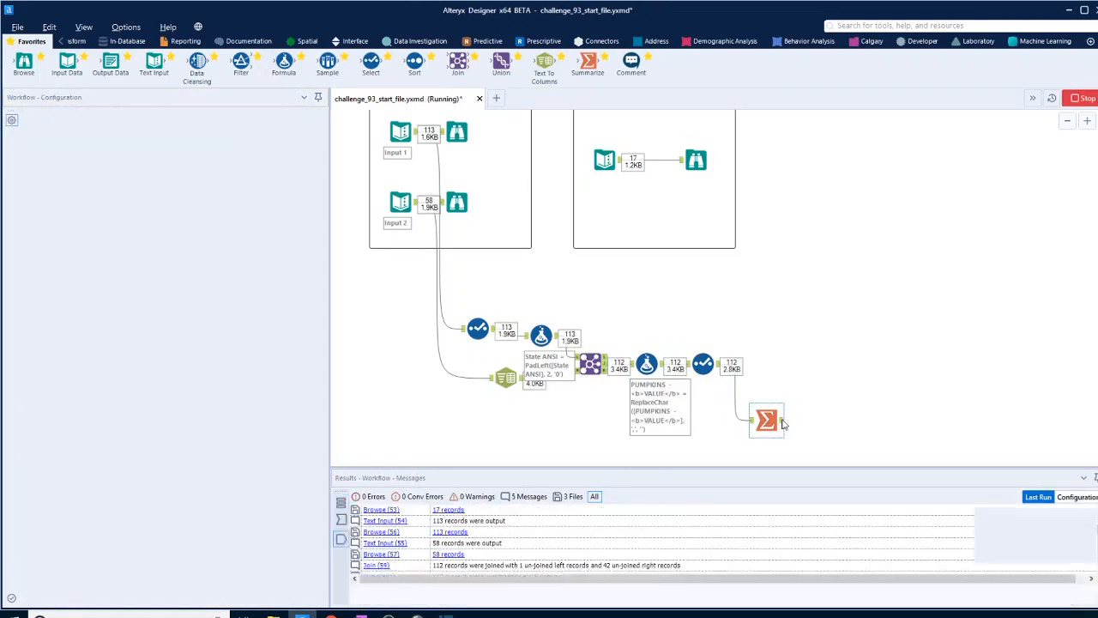
- Compare the state averages from the Summarize tool with the expected output, and move the Summarize tool slightly further from the Select
click(774, 422)
click(696, 160)
click(766, 419)
click(696, 161)
drag(766, 419, 795, 419)
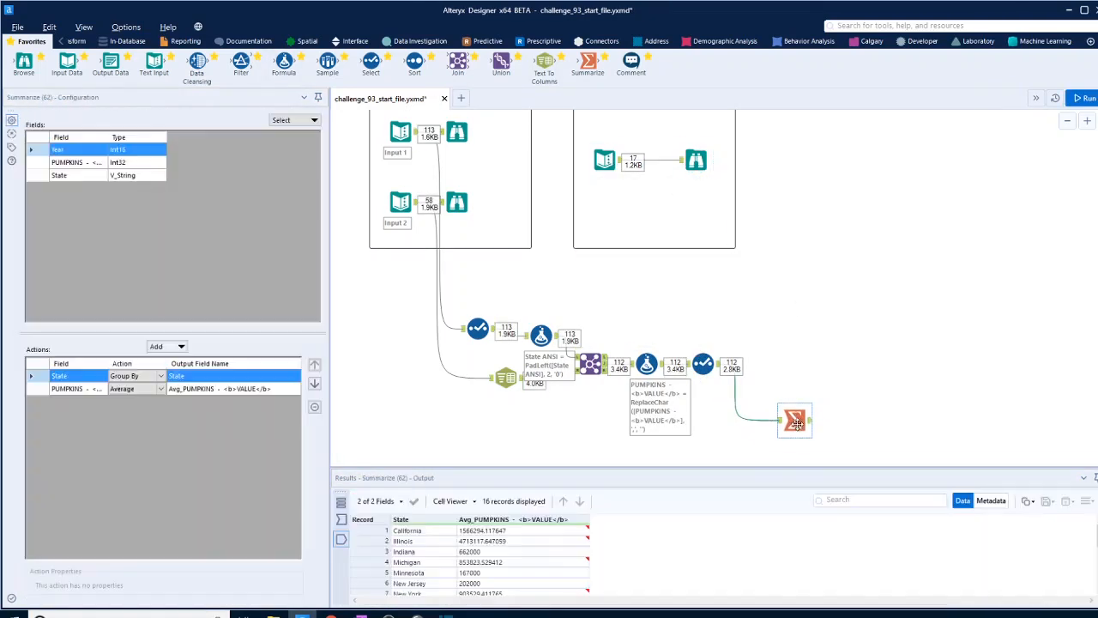
- Add a second Summarize tool after the Select, above the first one, grouping by Year and State
drag(588, 61, 795, 364)
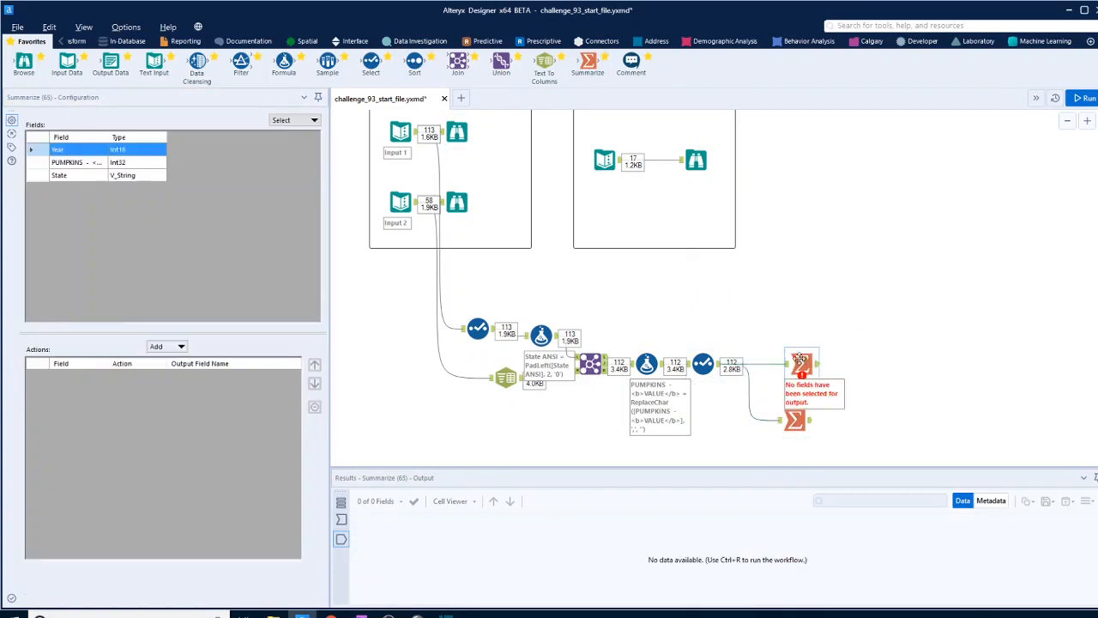
click(166, 346)
click(169, 362)
click(129, 177)
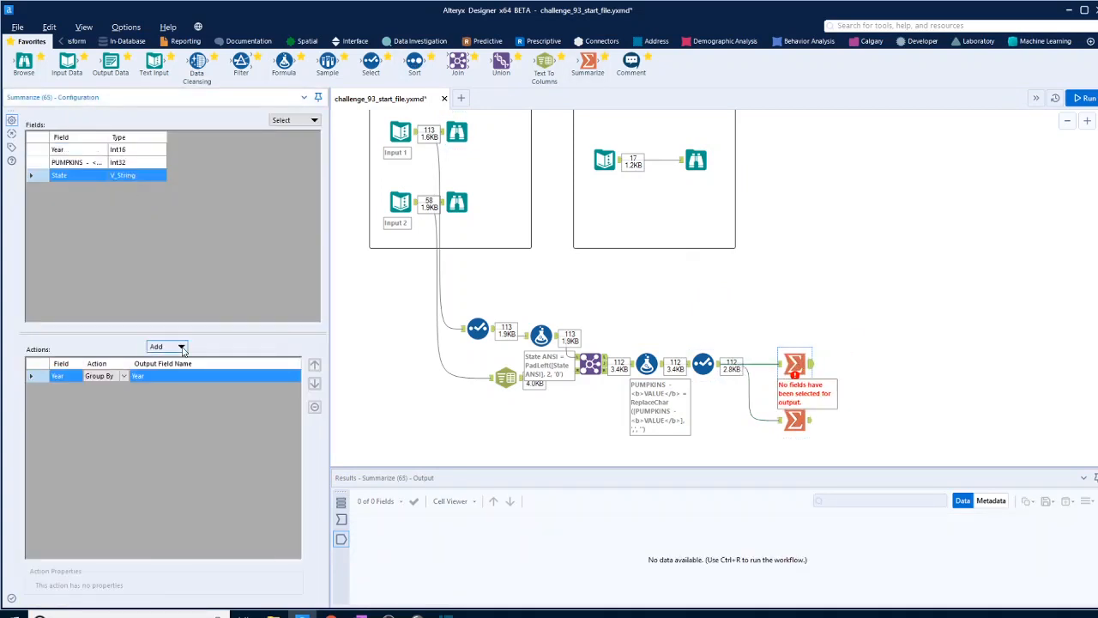
click(181, 347)
click(185, 361)
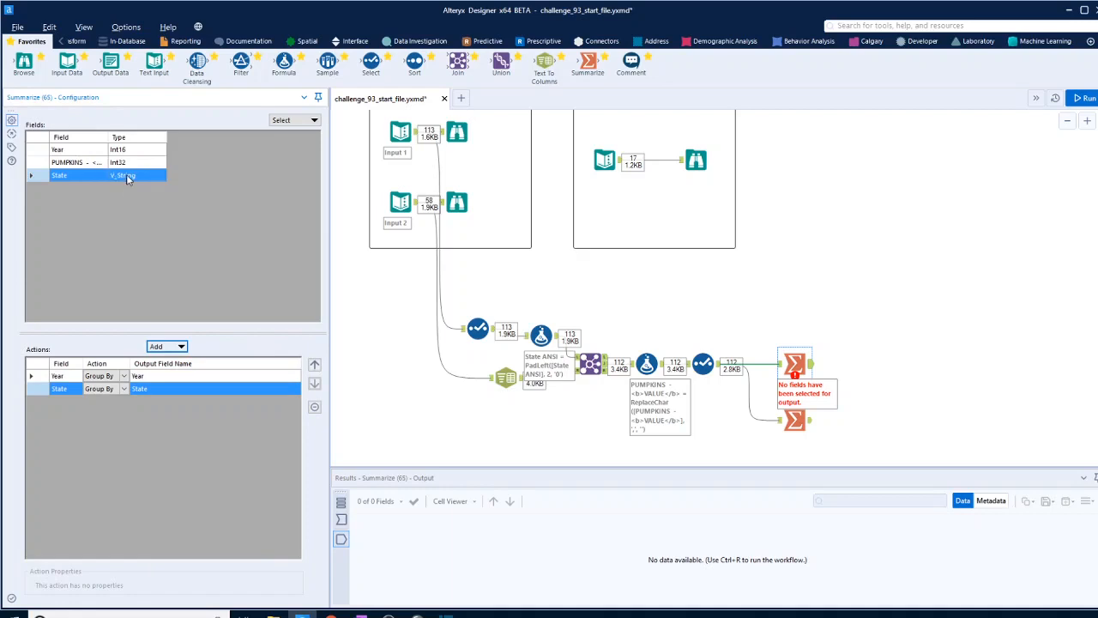
- Add the Max of PUMPKINS - <b>VALUE</b> to the second Summarize tool and remove its State grouping
click(77, 162)
click(182, 347)
click(180, 464)
click(229, 389)
click(315, 407)
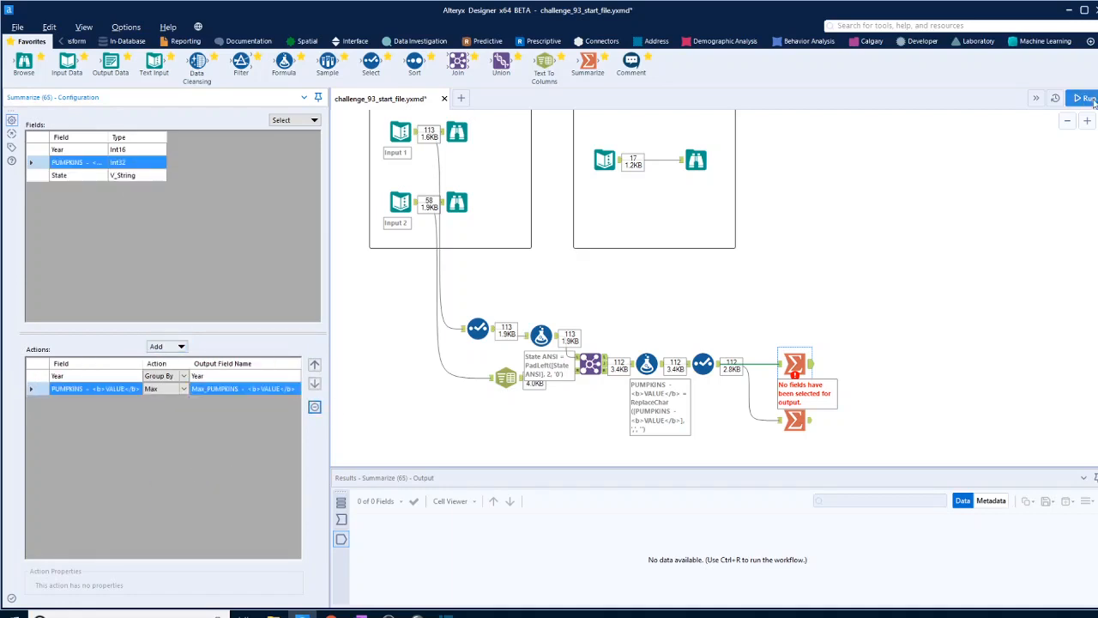
- Run the workflow and check the yearly maximums from the second Summarize tool against the expected output
click(1086, 99)
click(605, 161)
scroll(812, 396, up, 1)
click(811, 390)
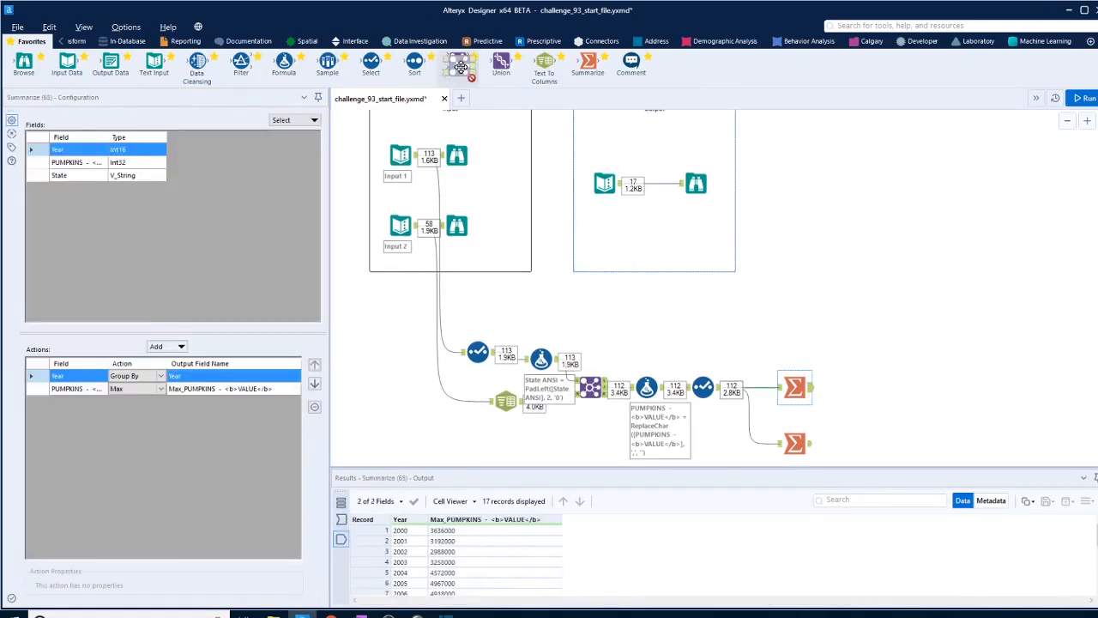
- Add a Join of the yearly maximums with the Select output, matching Max_PUMPKINS - <b>VALUE</b> to PUMPKINS - <b>VALUE</b>
drag(458, 65, 887, 395)
drag(720, 388, 874, 401)
click(162, 160)
click(284, 159)
click(248, 182)
- Exclude the right-side Year and PUMPKINS fields from the Join, then run the workflow and compare its result with the expected output
click(48, 299)
click(48, 311)
click(1086, 99)
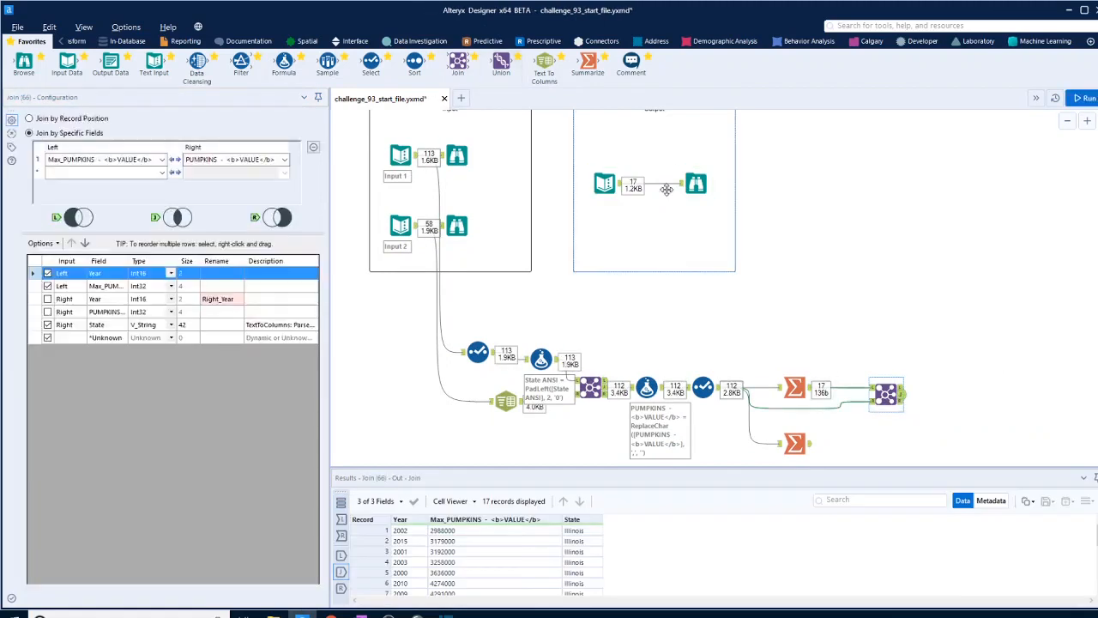
click(696, 183)
click(900, 399)
- Add a second Join that combines the first Join's output with the state averages from the lower Summarize, matching on State
drag(458, 64, 931, 395)
drag(811, 444, 931, 407)
click(942, 400)
click(162, 160)
click(94, 193)
- Exclude the right-side State field from the second Join and run the workflow to view its joined output
click(48, 312)
key(ctrl+r)
click(955, 403)
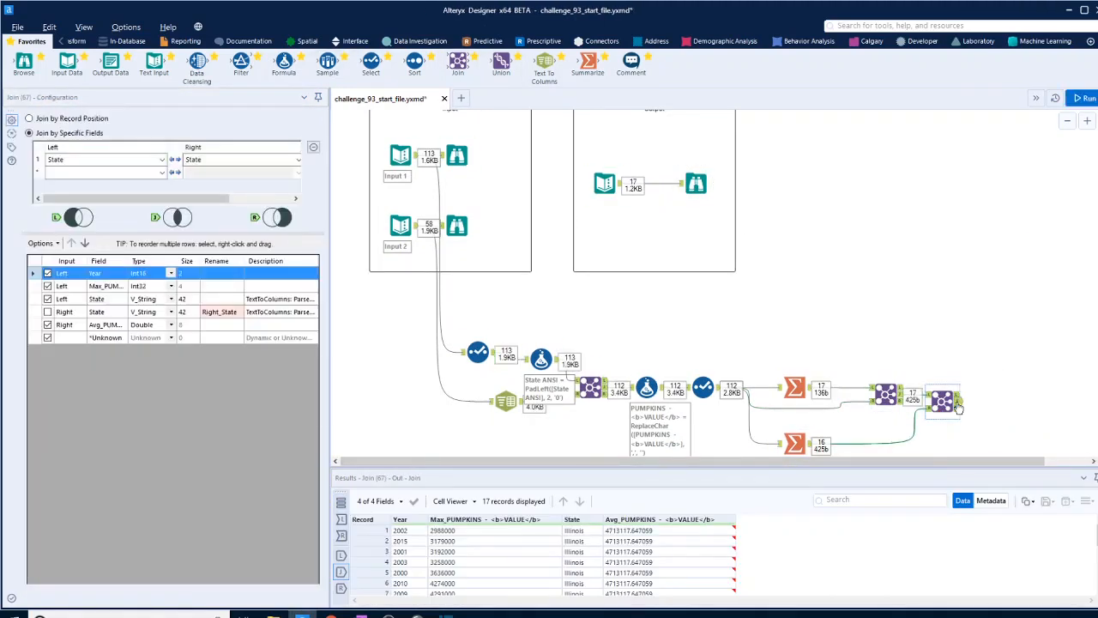
- Add a Formula tool after the second Join with a new output column, checking the expected output for the column naming
click(696, 183)
drag(284, 63, 1041, 402)
click(143, 127)
click(110, 142)
click(696, 183)
- Rename the second Join's fields State to Max Producer, Max_PUMPKINS to Max Pumkin Numbers and Avg_PUMPKINS to Max Average State Production
click(955, 403)
click(222, 300)
text(Max Producer)
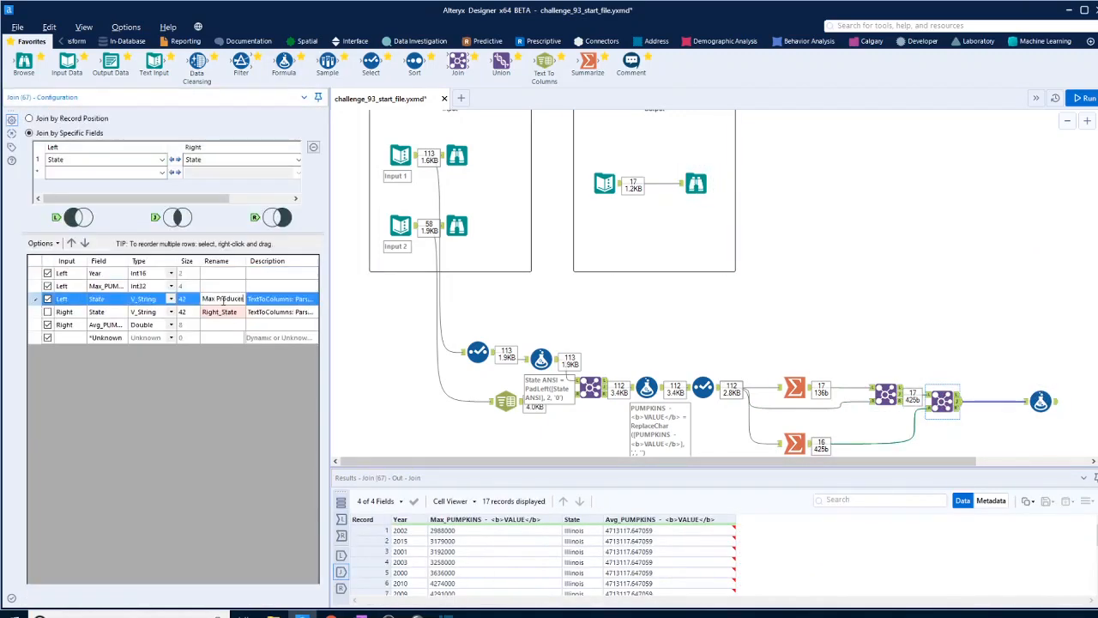
click(219, 286)
text(M)
text(ax Pumkin)
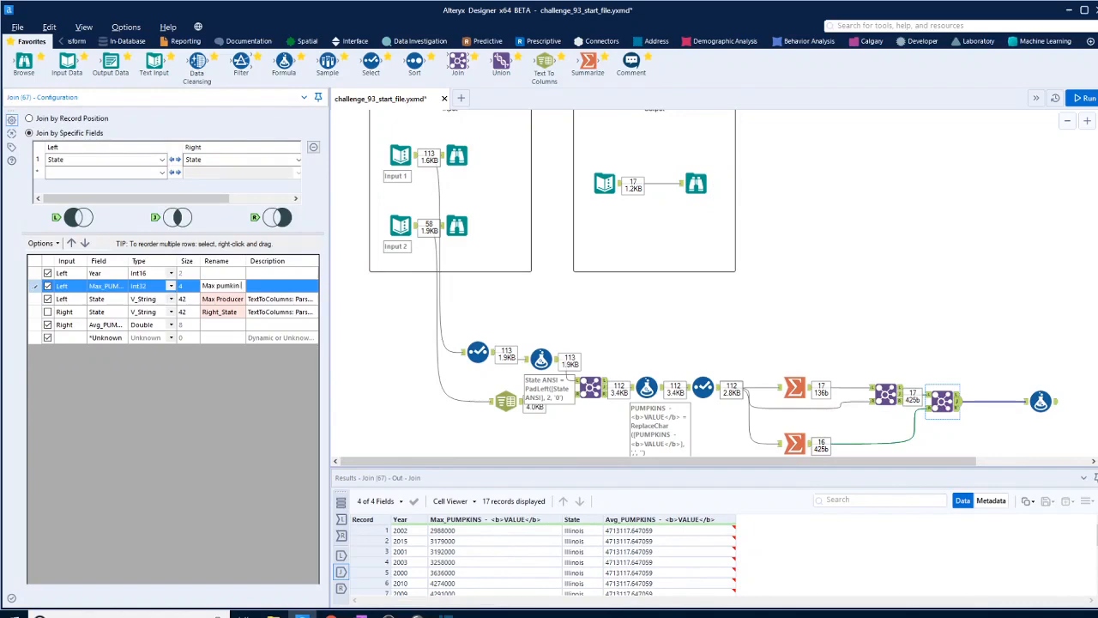
text( Numbers)
click(215, 325)
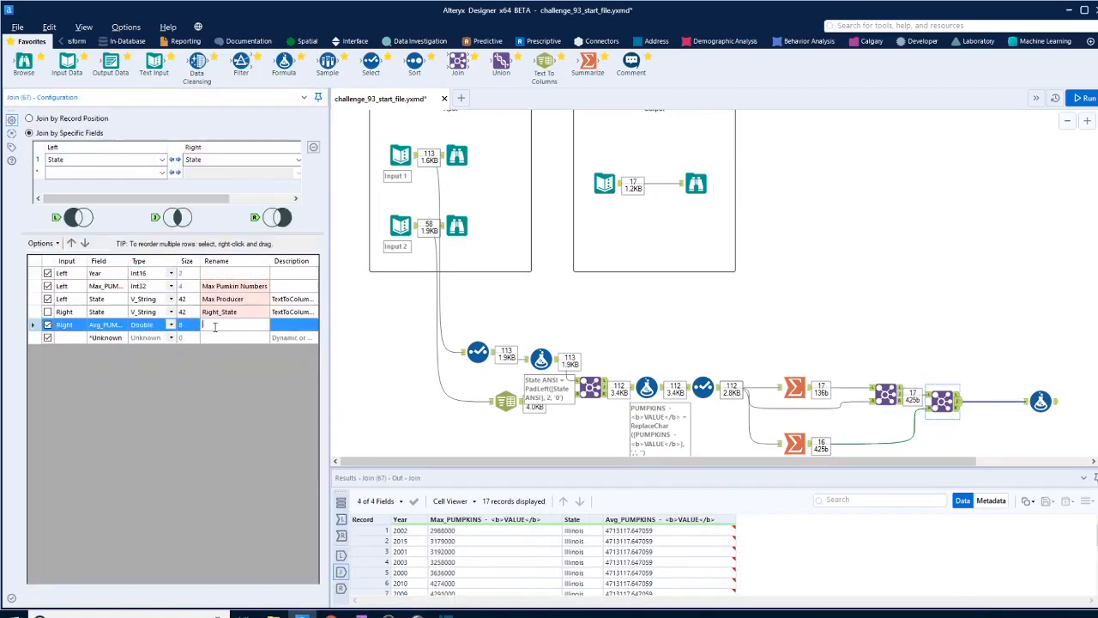
text(Max Average State Production)
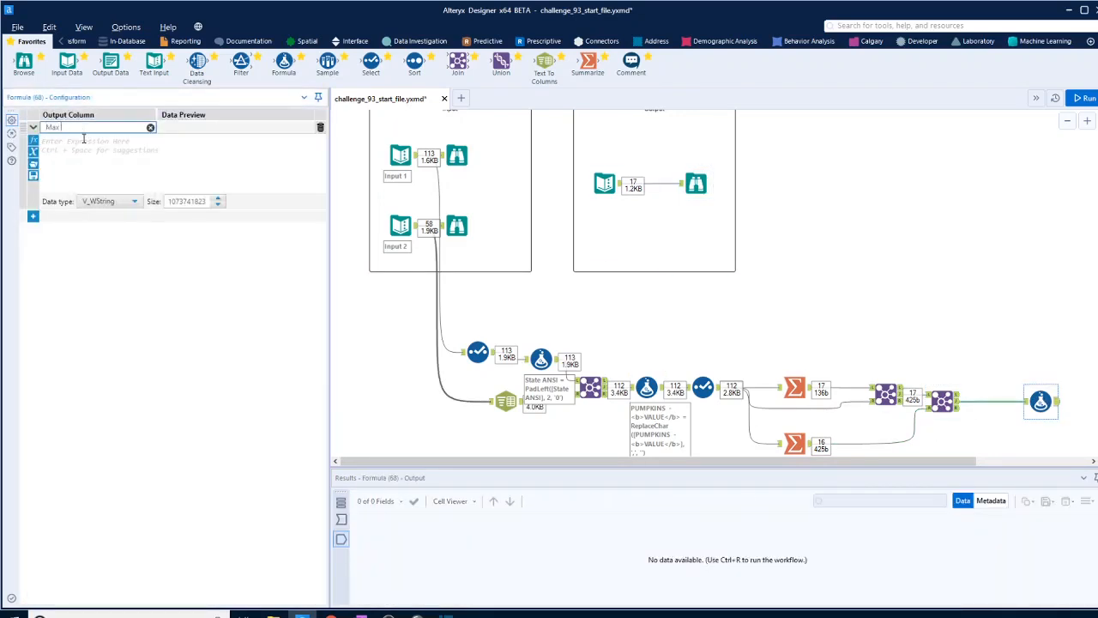
- Calculate Max Diff from Average production in the Formula tool, and duplicate the maximum branch to build the minimum one
click(123, 127)
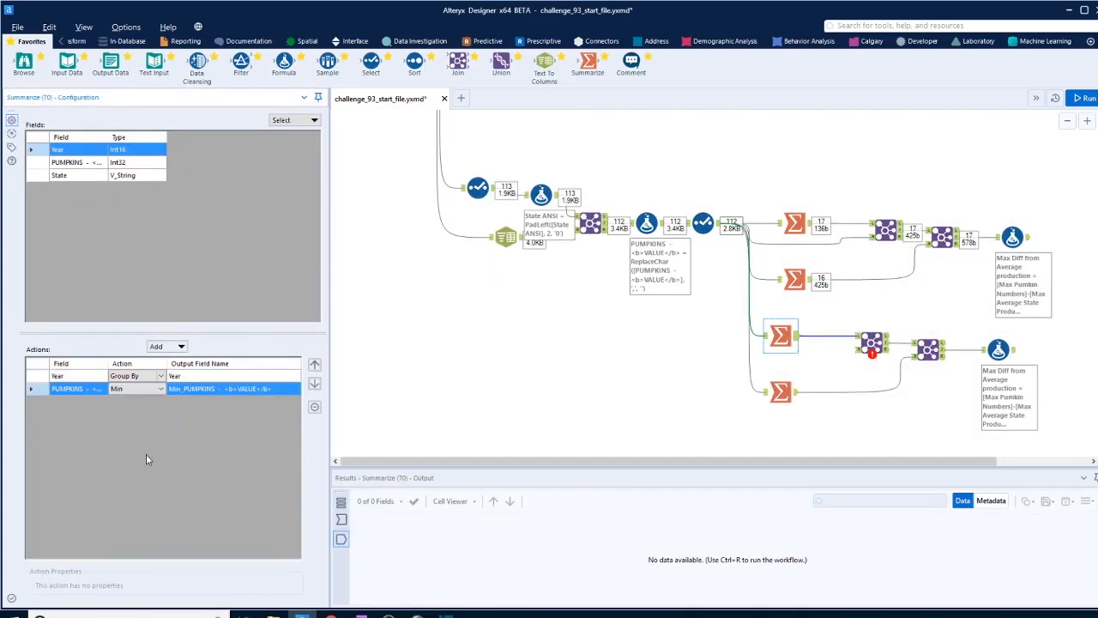
click(872, 344)
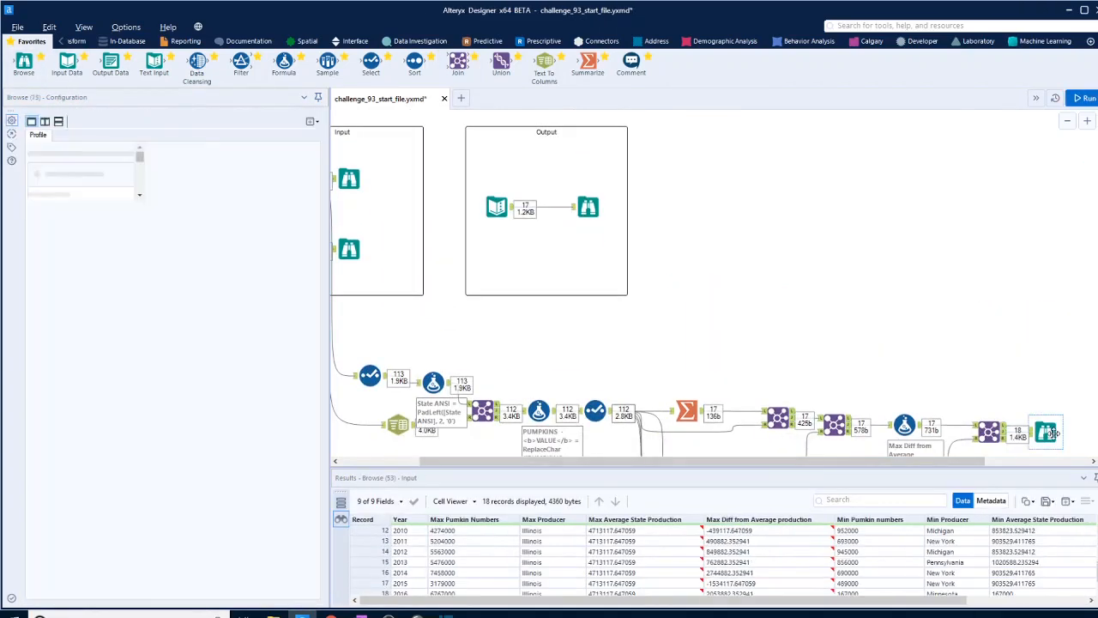
- Examine the final Browse records for 2004 and compare their minimum producer with the expected output
click(1050, 432)
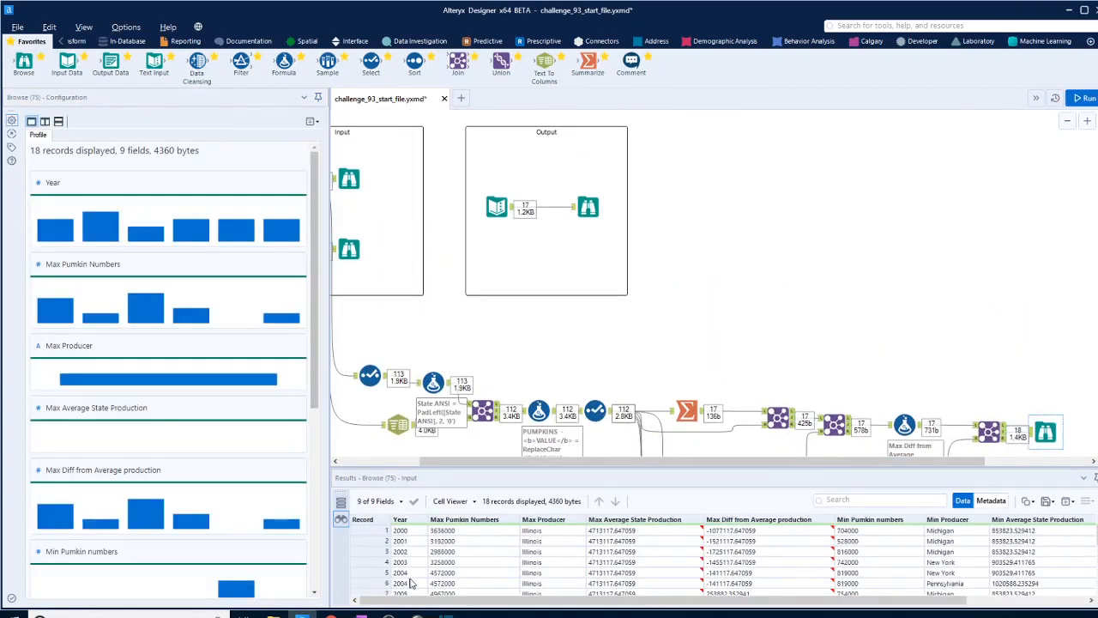
click(1039, 583)
scroll(790, 557, down, 2)
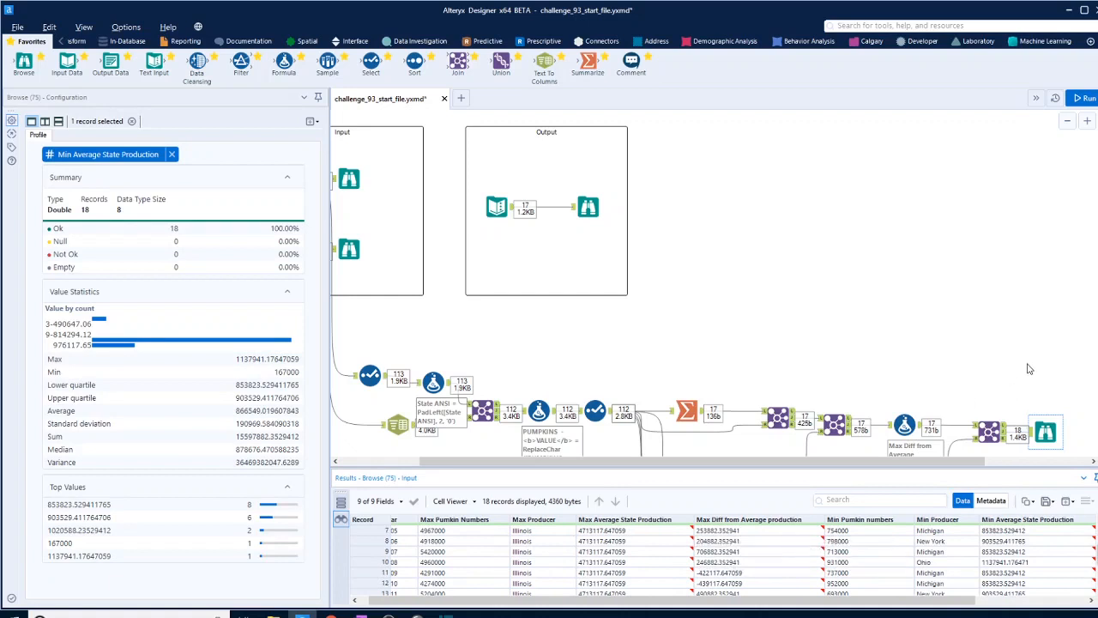
scroll(927, 567, up, 2)
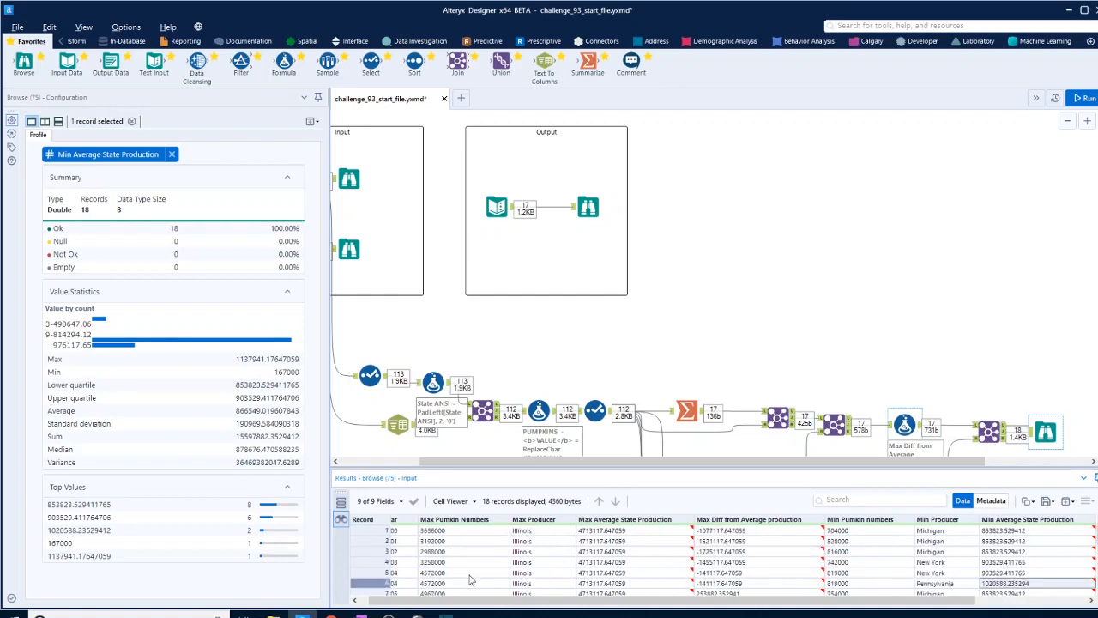
scroll(952, 607, left, 1)
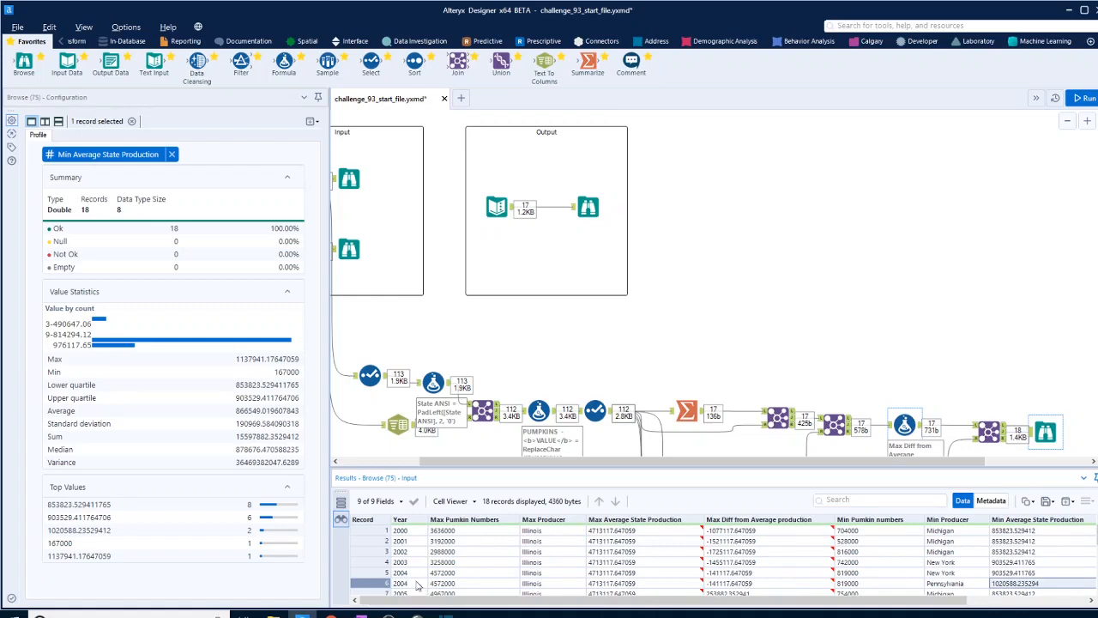
click(865, 574)
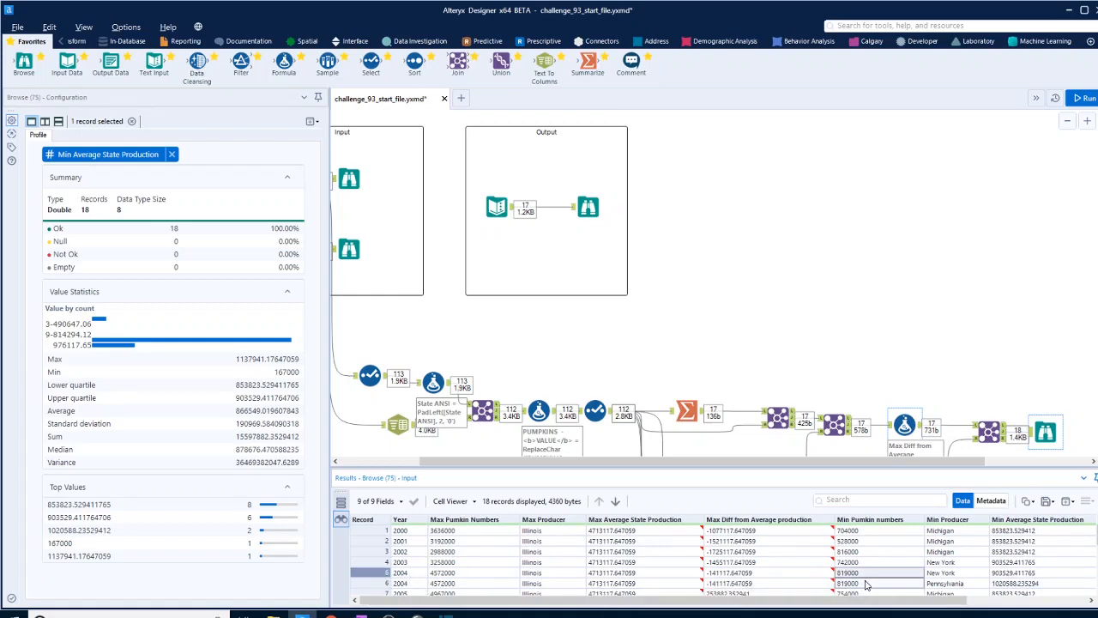
shift+click(865, 584)
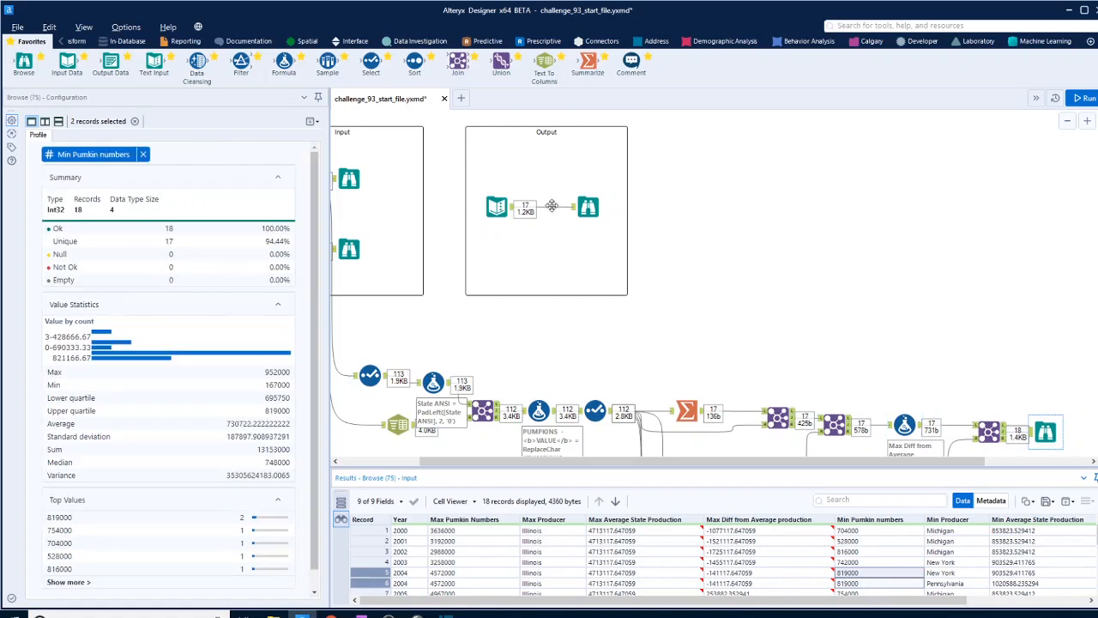
click(588, 206)
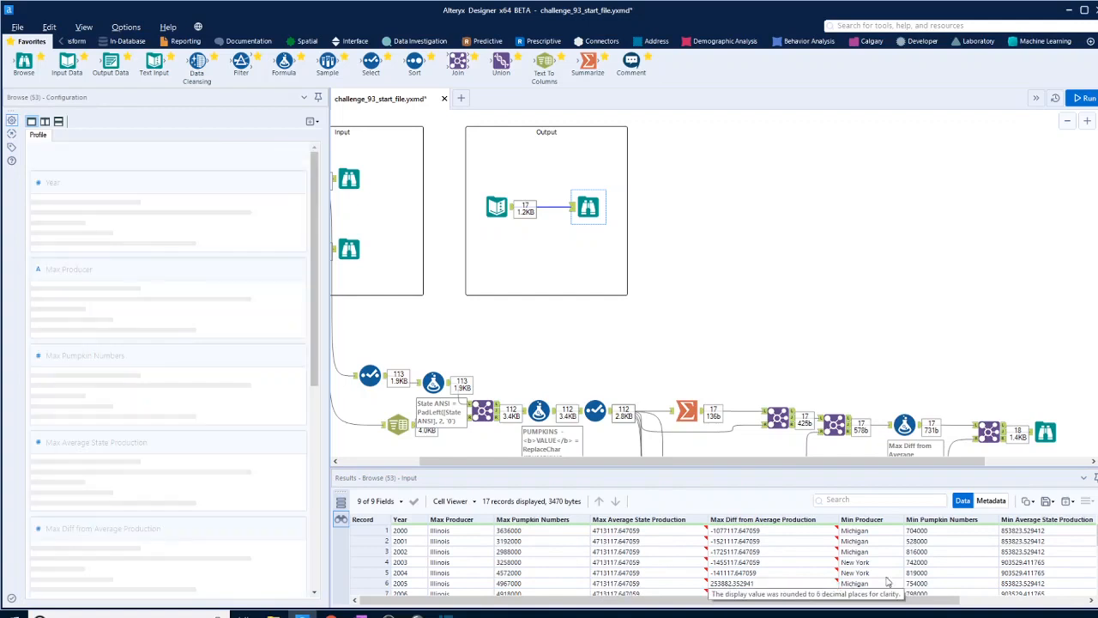
click(868, 573)
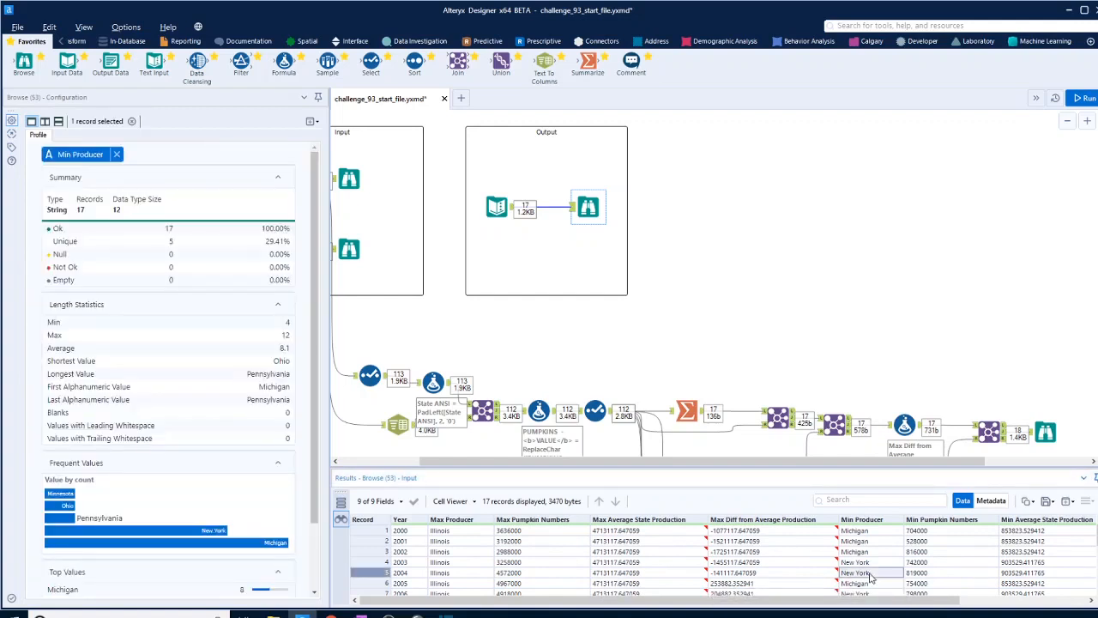
- Inspect the output of the Min Diff from Average production Formula for the 2004 records
scroll(925, 227, down, 5)
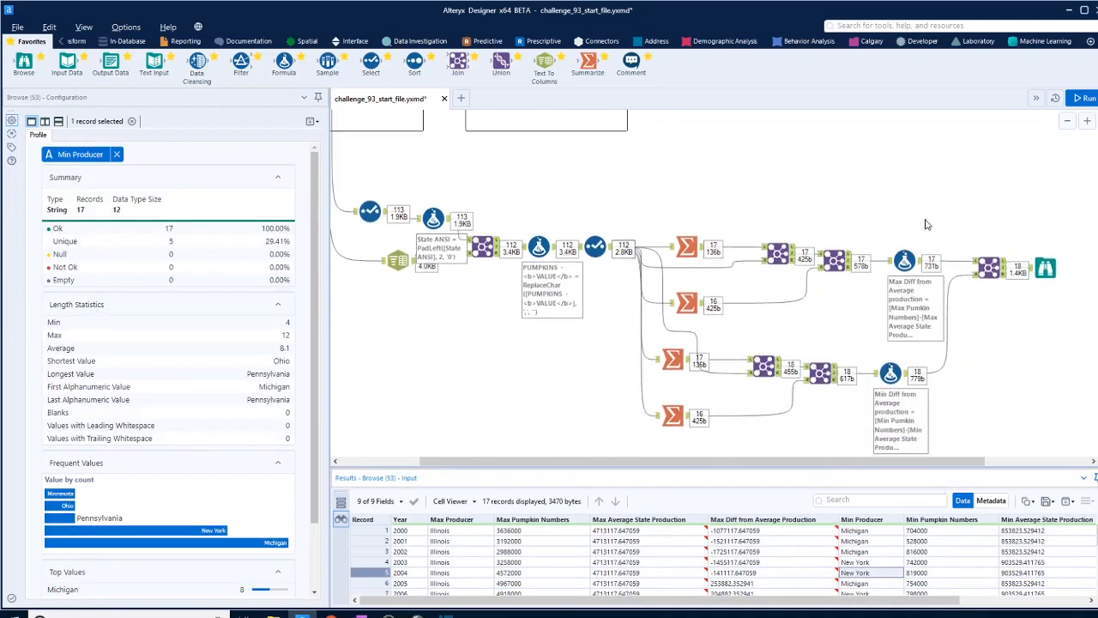
click(905, 376)
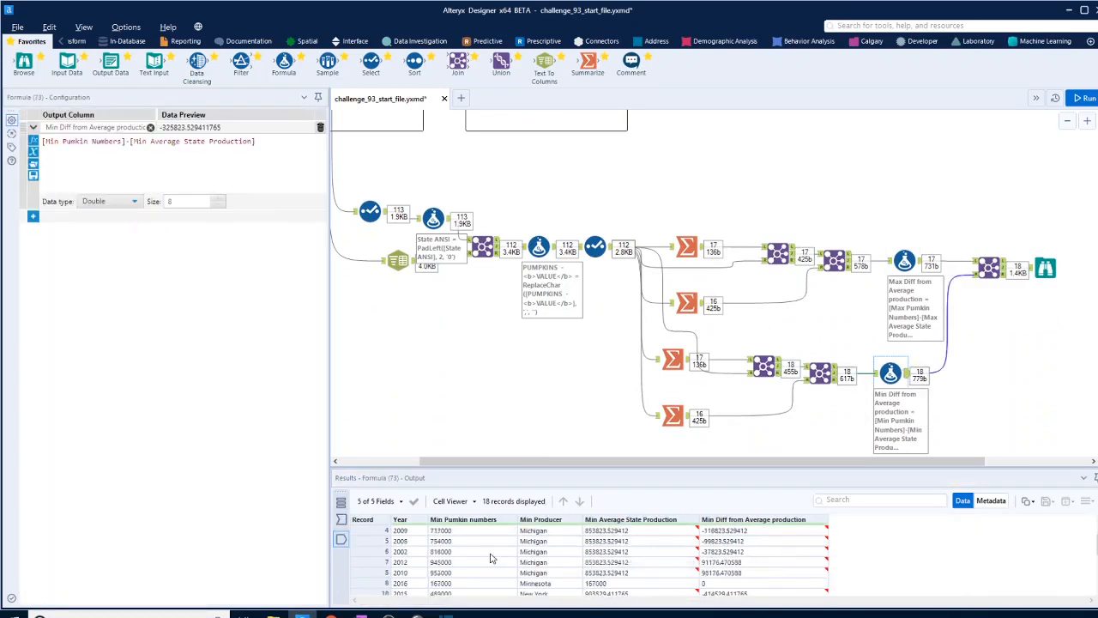
scroll(491, 558, down, 2)
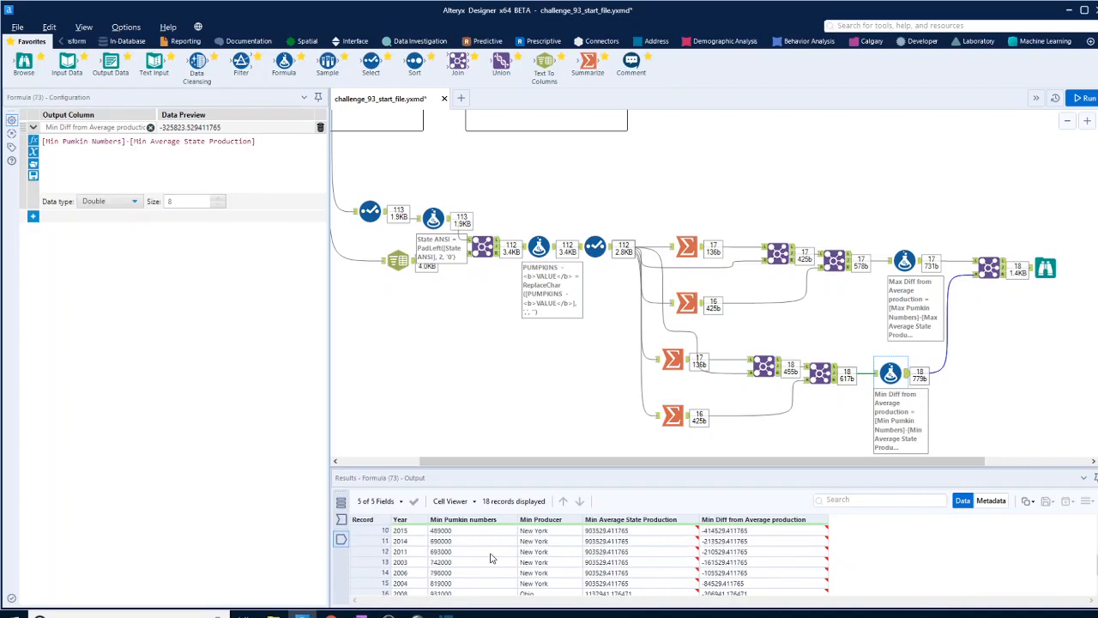
click(547, 584)
scroll(488, 577, up, 3)
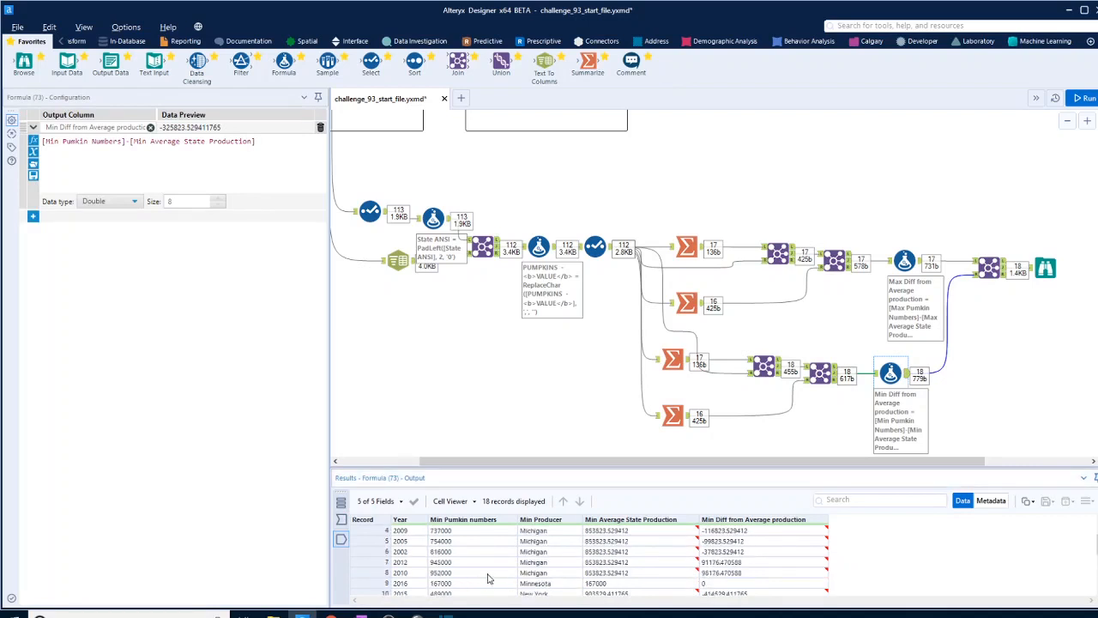
scroll(489, 577, down, 4)
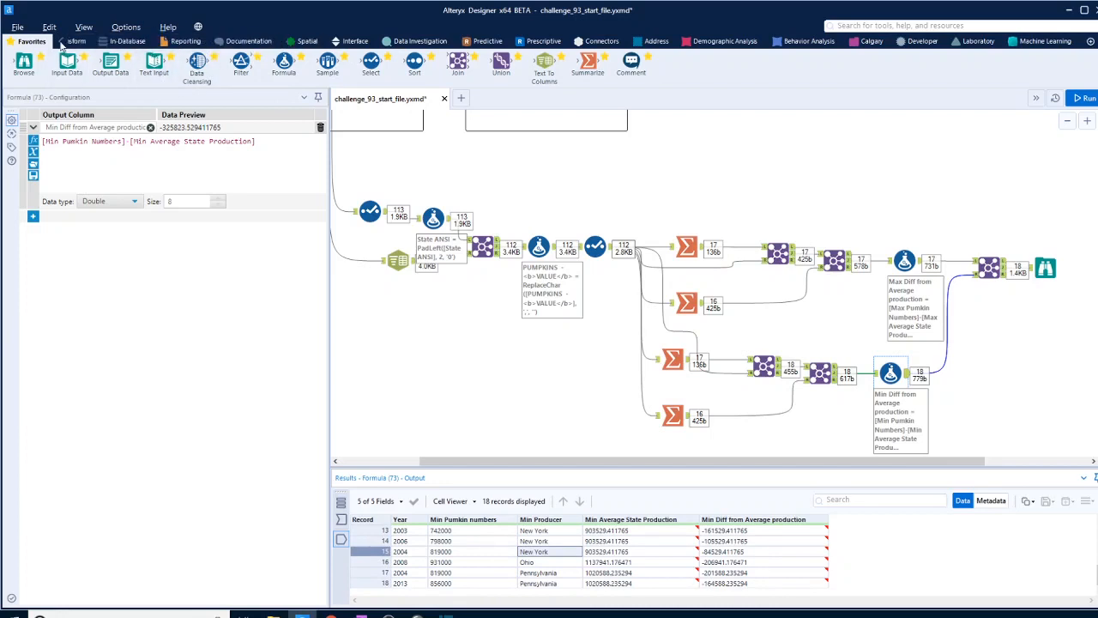
- Insert a Unique tool on Year between the minimum branch's Formula and the final Join, and run the workflow
click(61, 42)
click(142, 41)
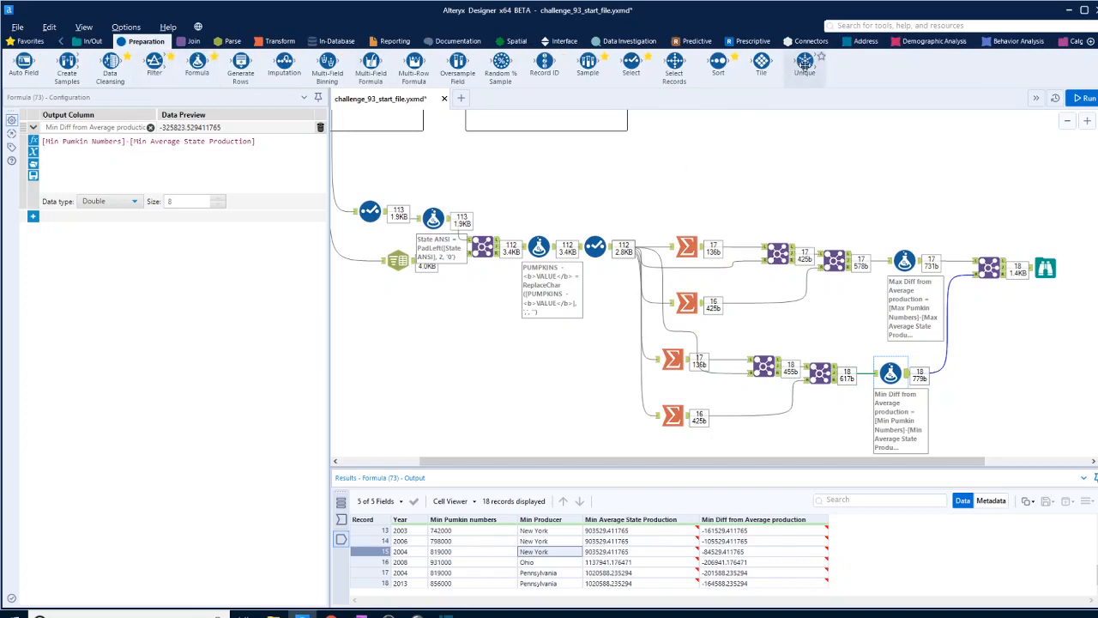
drag(807, 76, 941, 365)
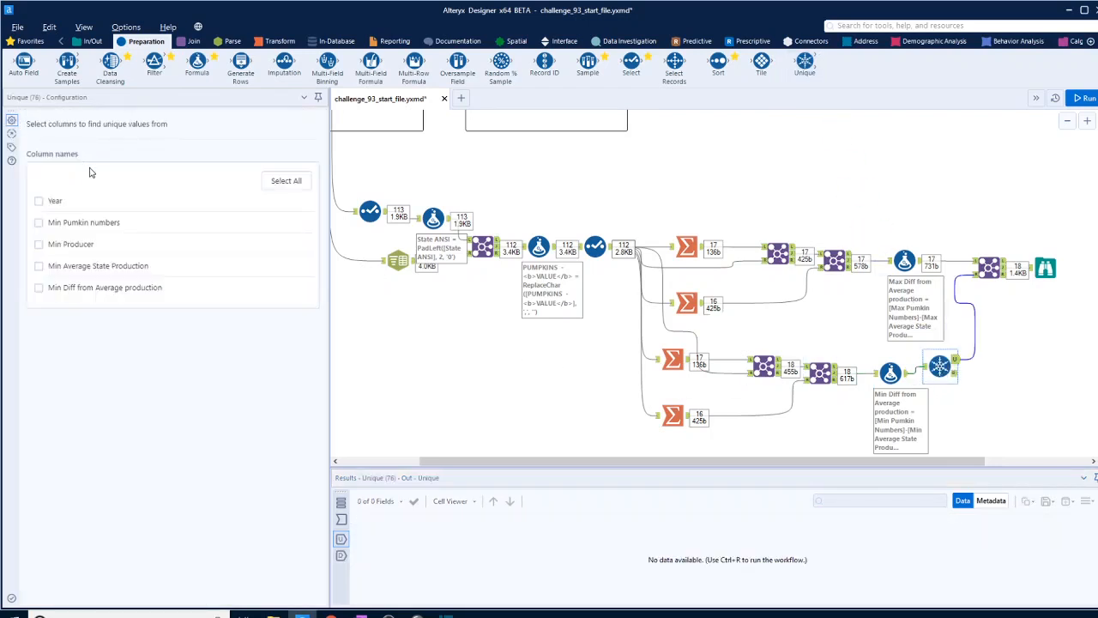
click(39, 202)
click(1082, 101)
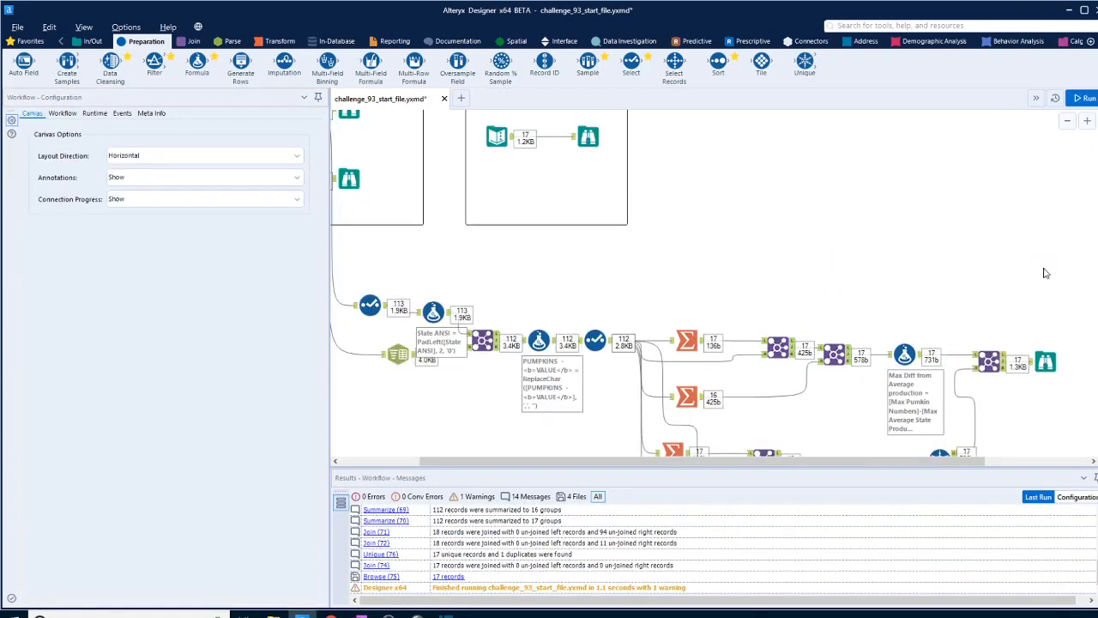
- Compare the final Browse's records and columns with the expected output across all years
click(1046, 360)
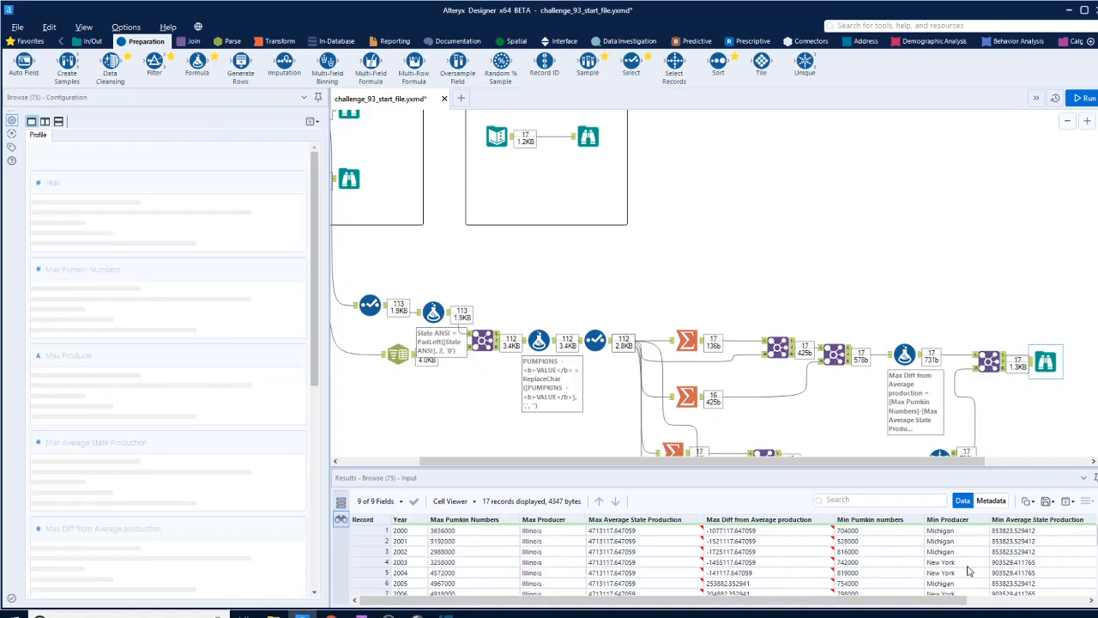
click(588, 137)
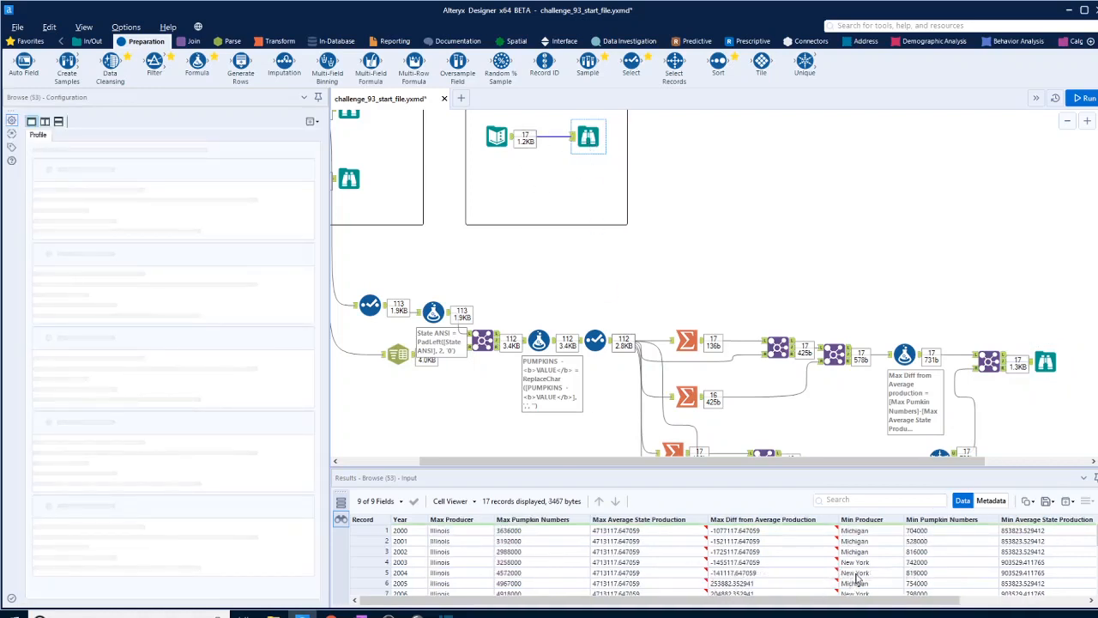
scroll(771, 255, down, 3)
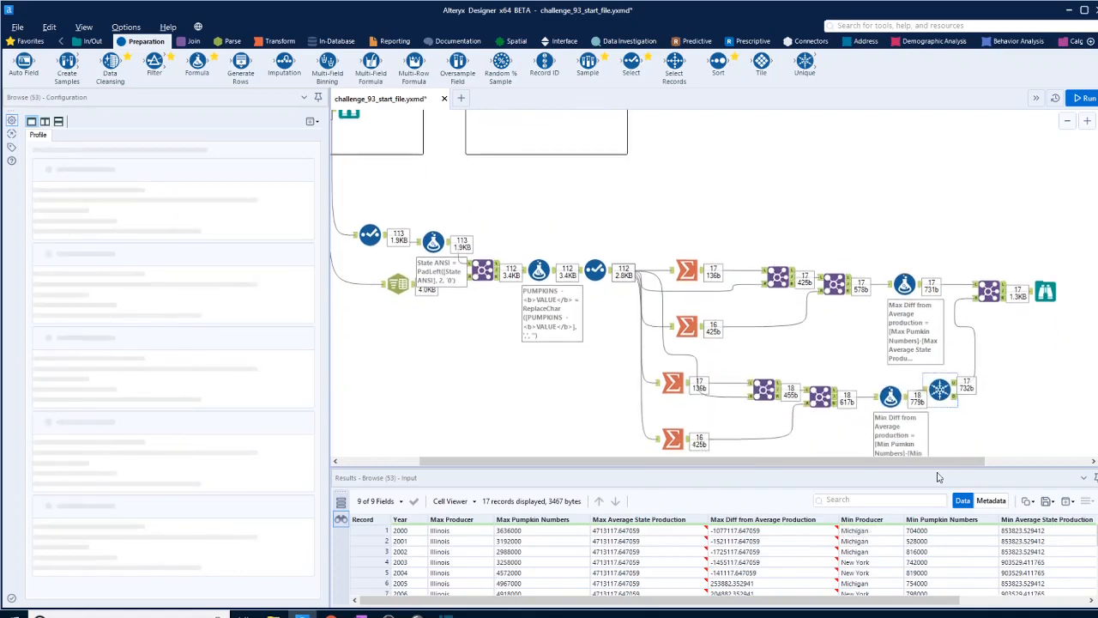
scroll(938, 536, down, 4)
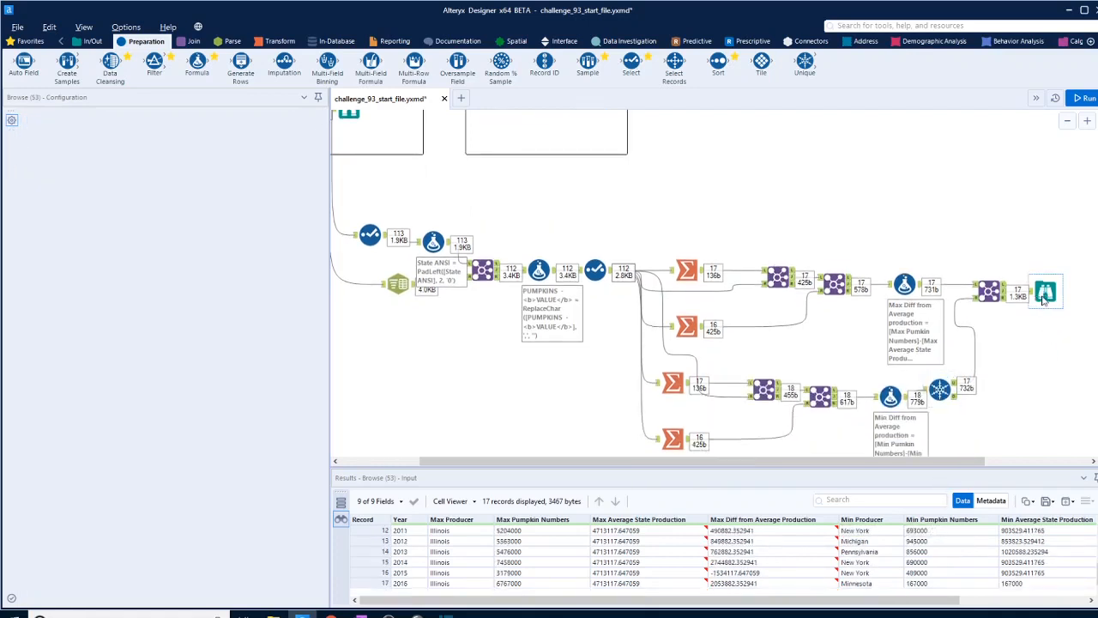
click(1045, 296)
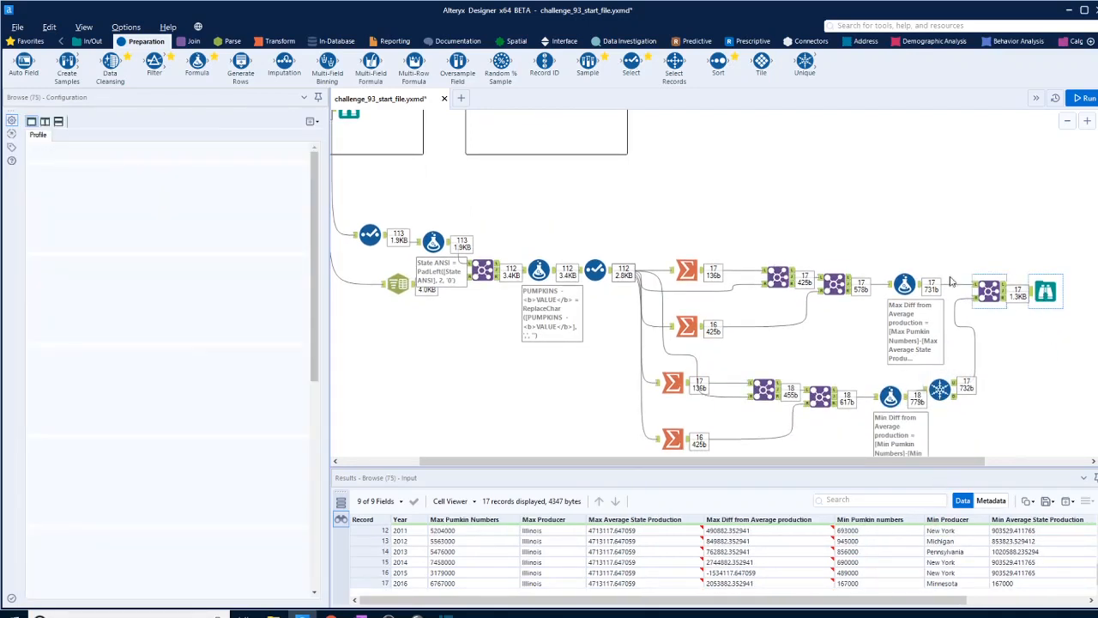
scroll(951, 282, up, 2)
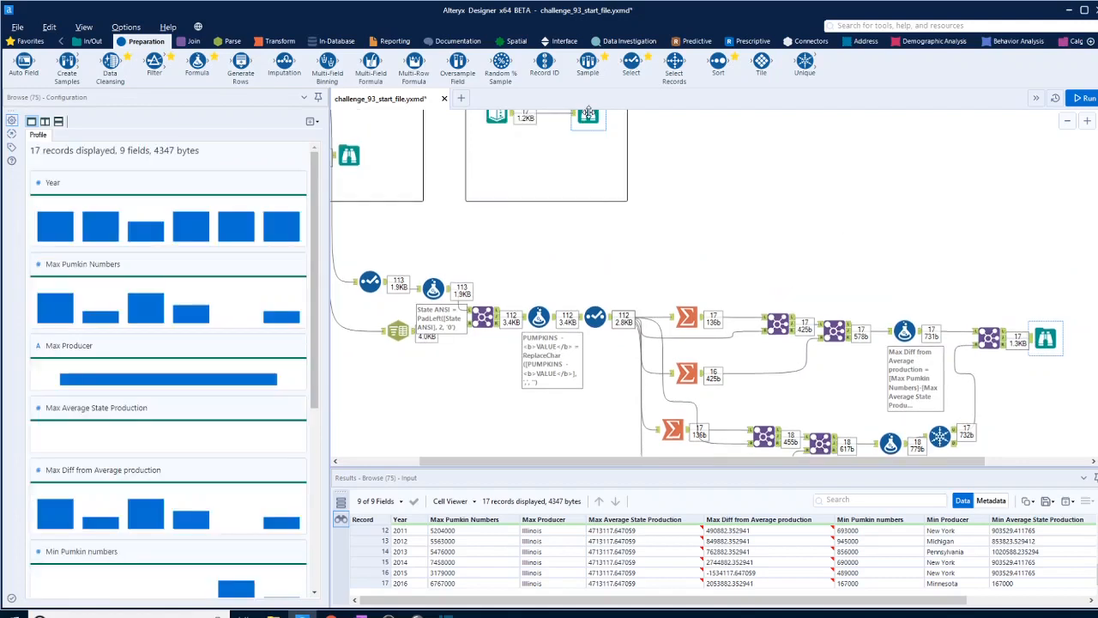
click(588, 114)
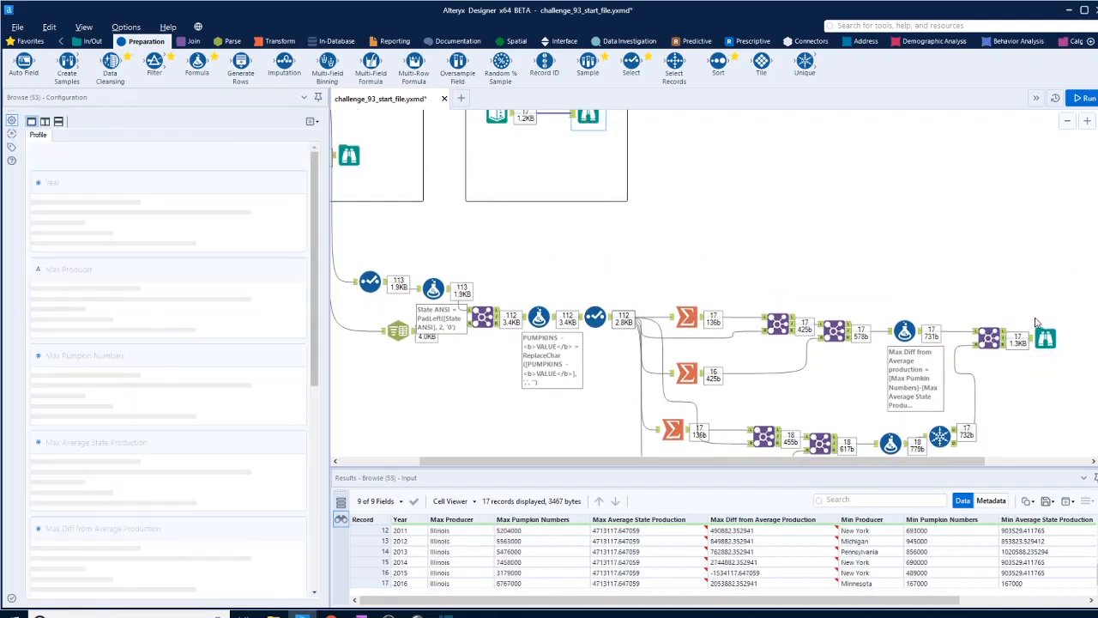
click(1044, 337)
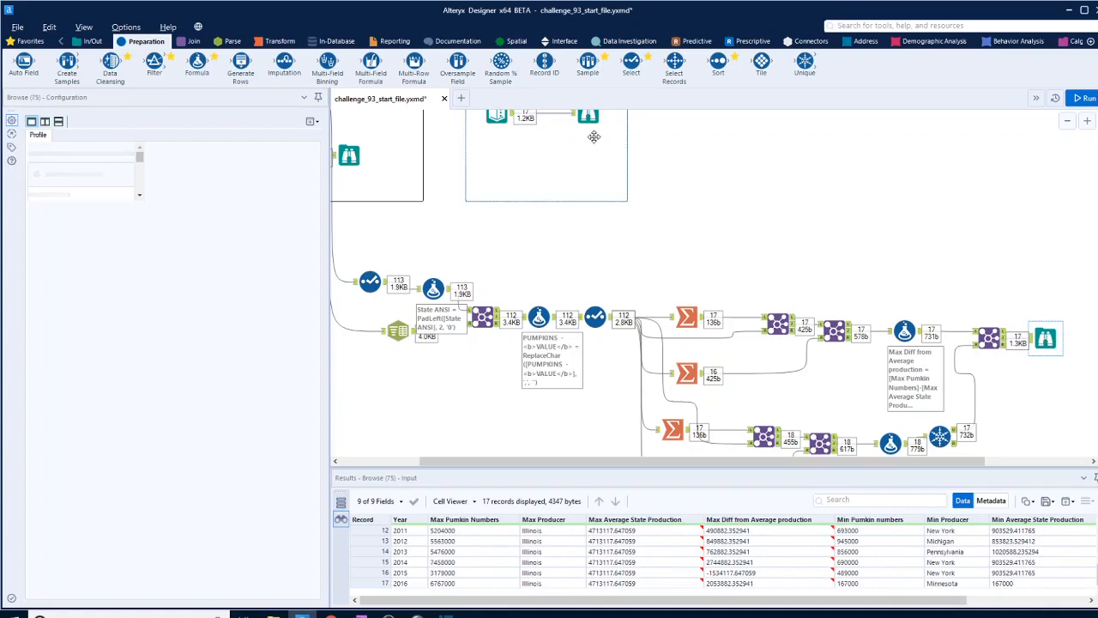
click(590, 120)
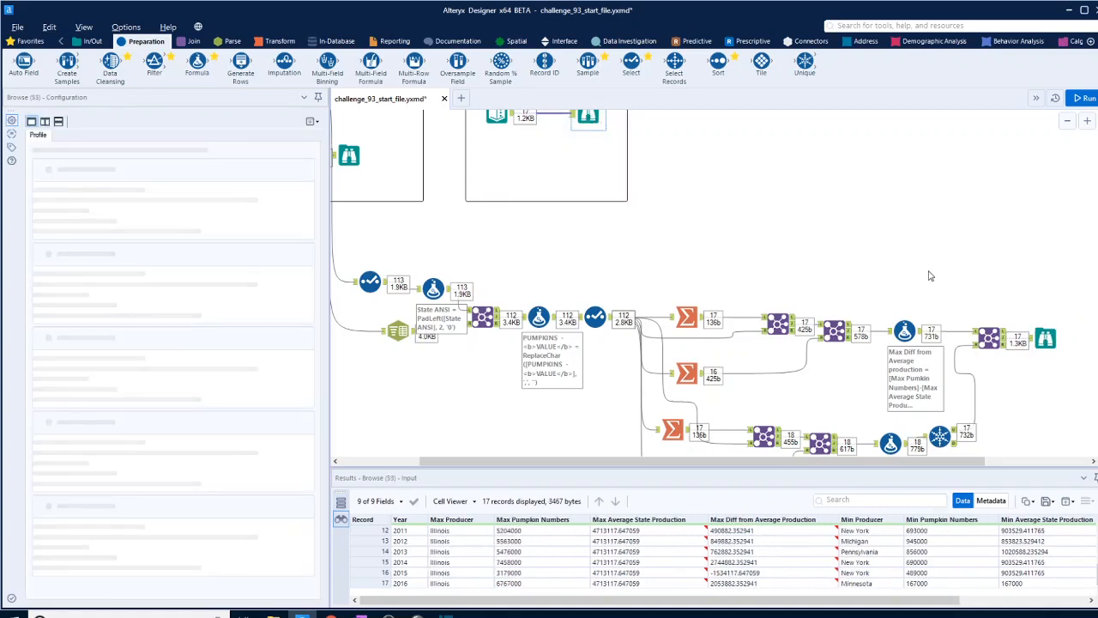
click(1044, 337)
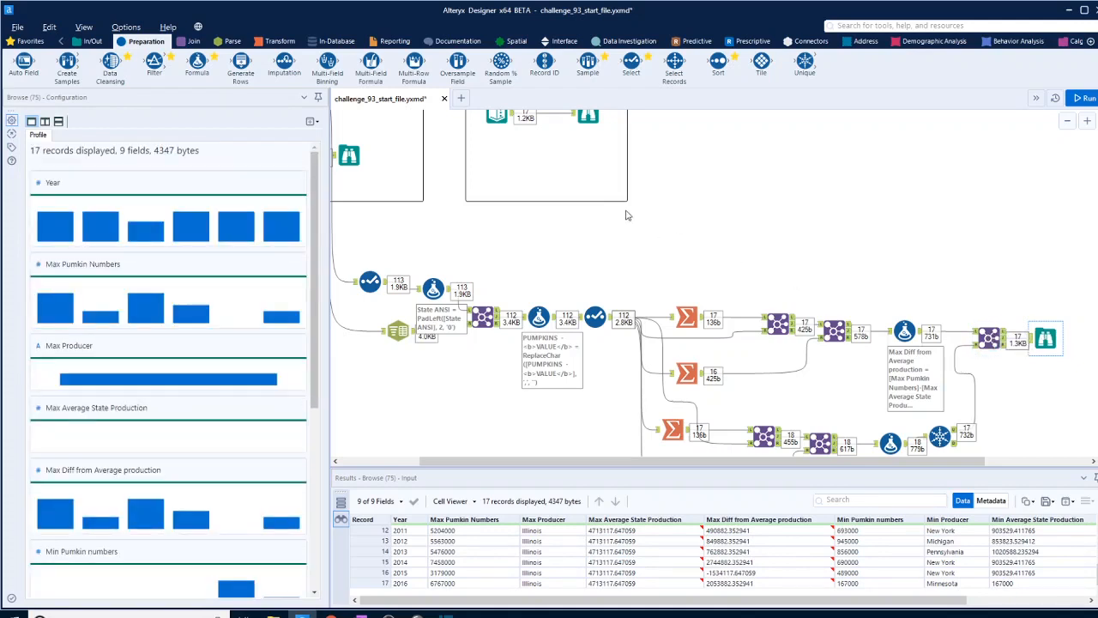
click(590, 120)
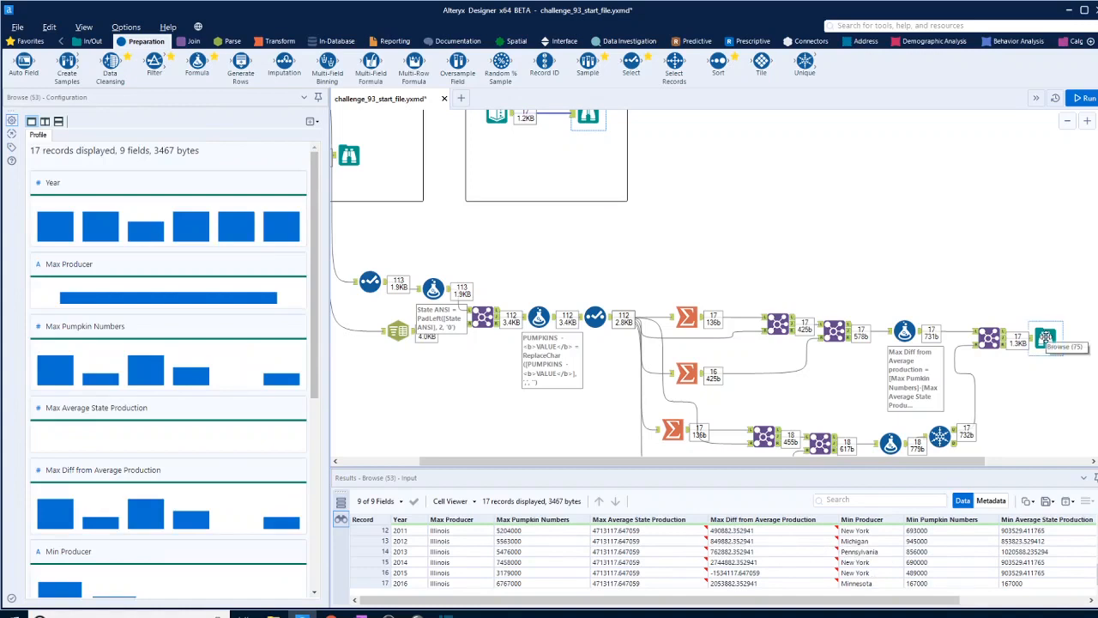
- In the final Join, move Max Producer above Max Pumkin Numbers and Min Producer above Min Pumkin numbers, and run the workflow
click(989, 337)
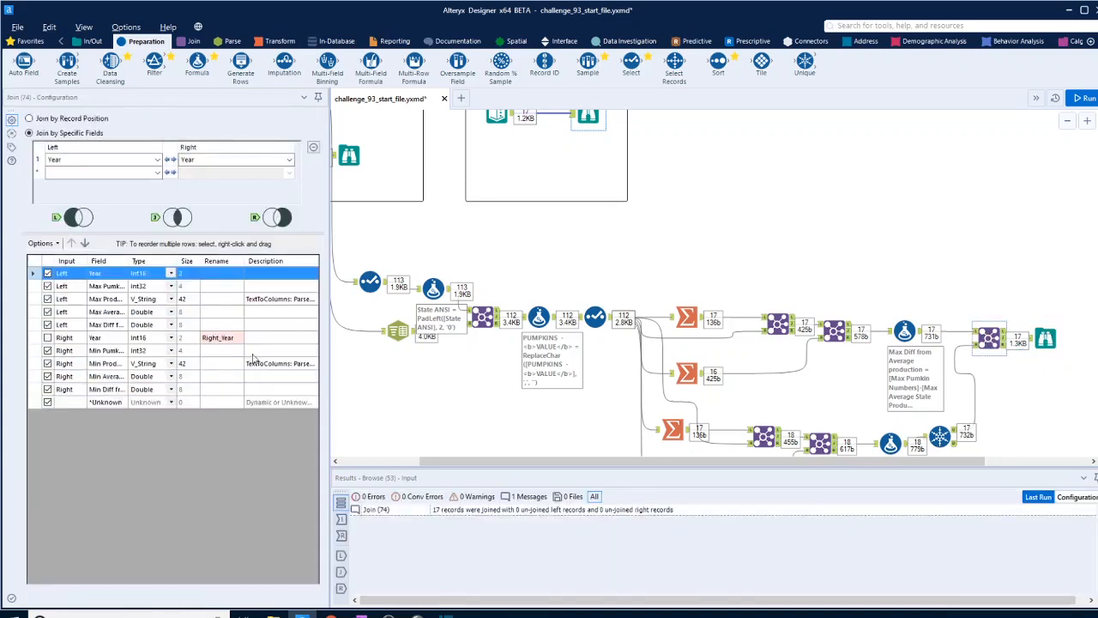
click(76, 300)
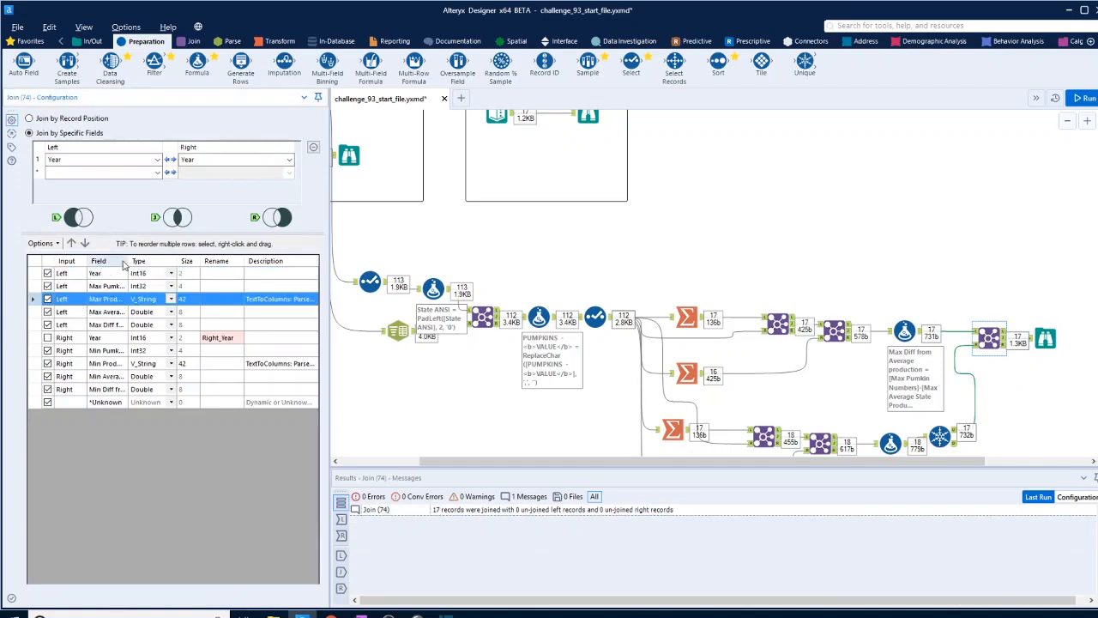
click(72, 244)
click(67, 364)
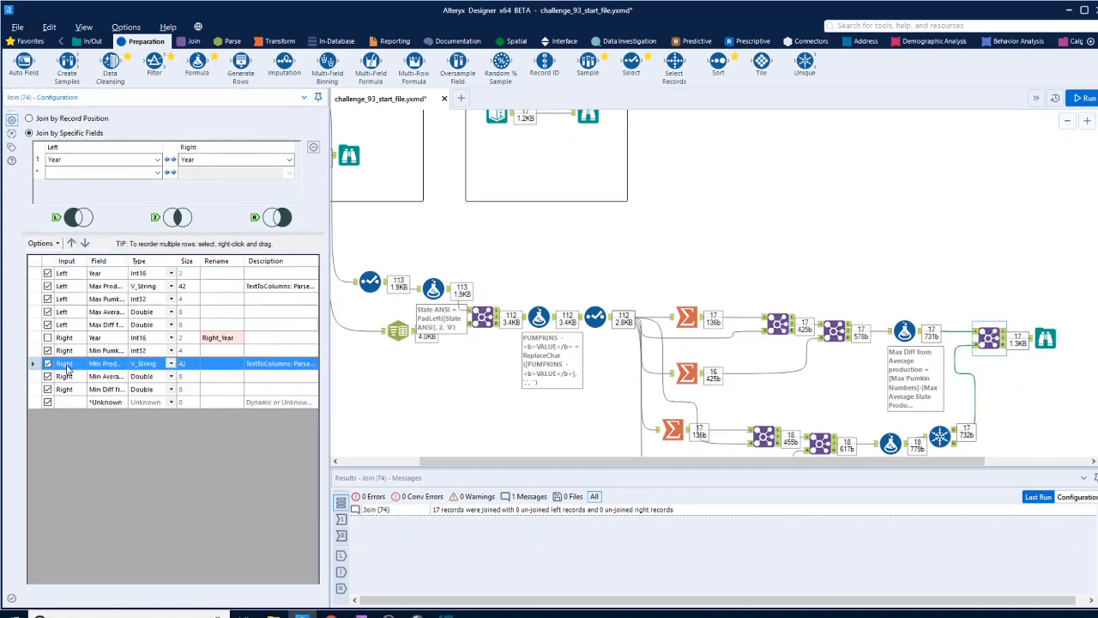
click(72, 244)
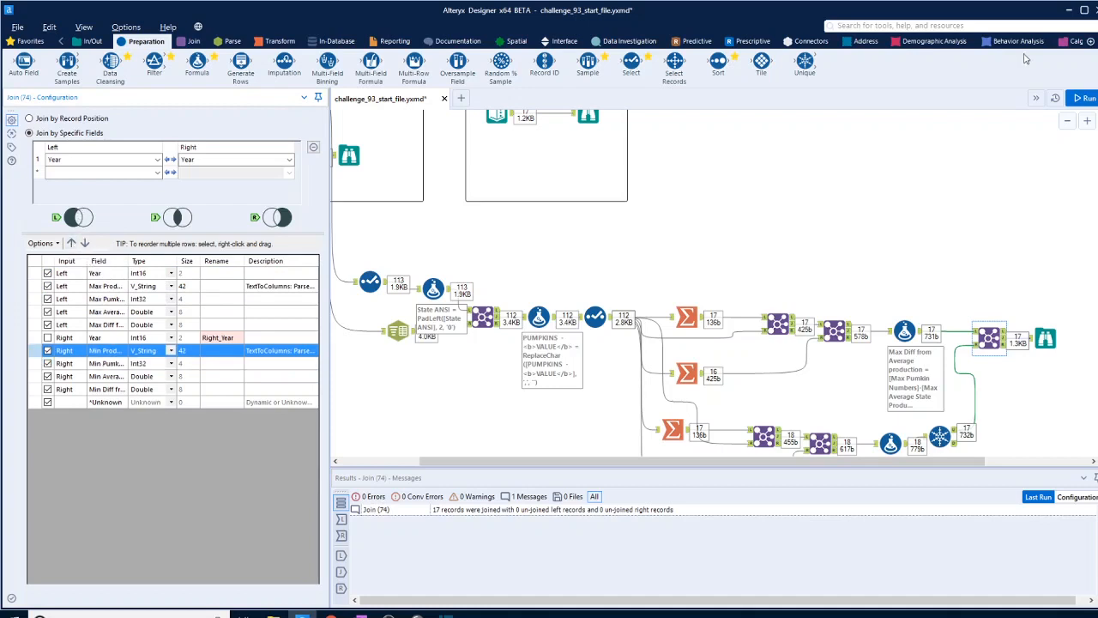
click(1083, 98)
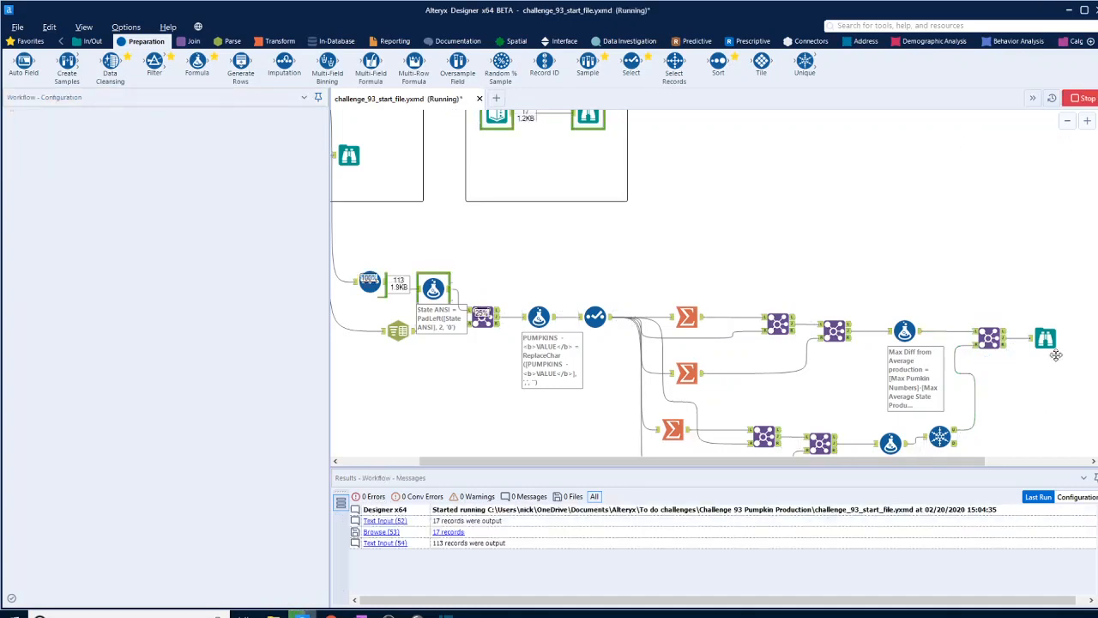
- Compare the final Browse's column order and records with the expected output Browse
click(1046, 338)
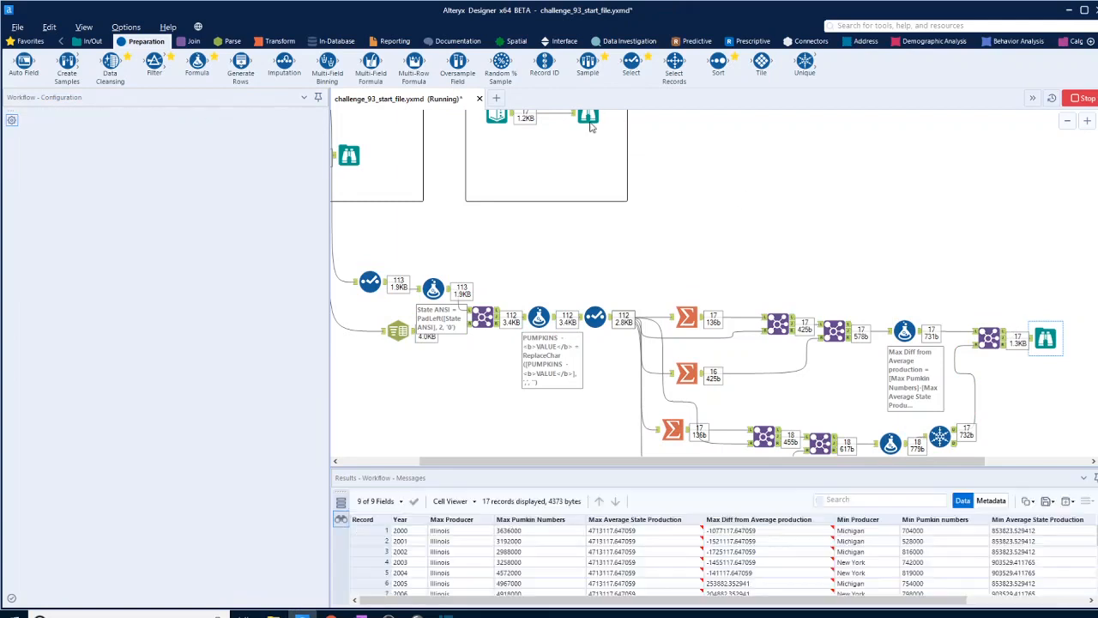
click(590, 124)
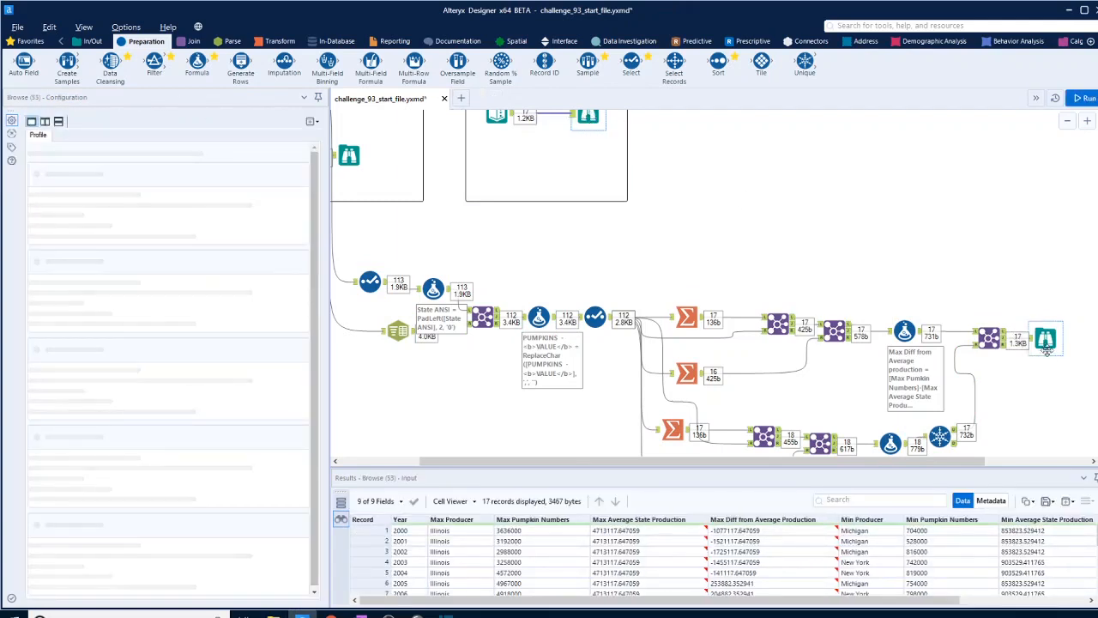
click(1046, 341)
click(589, 120)
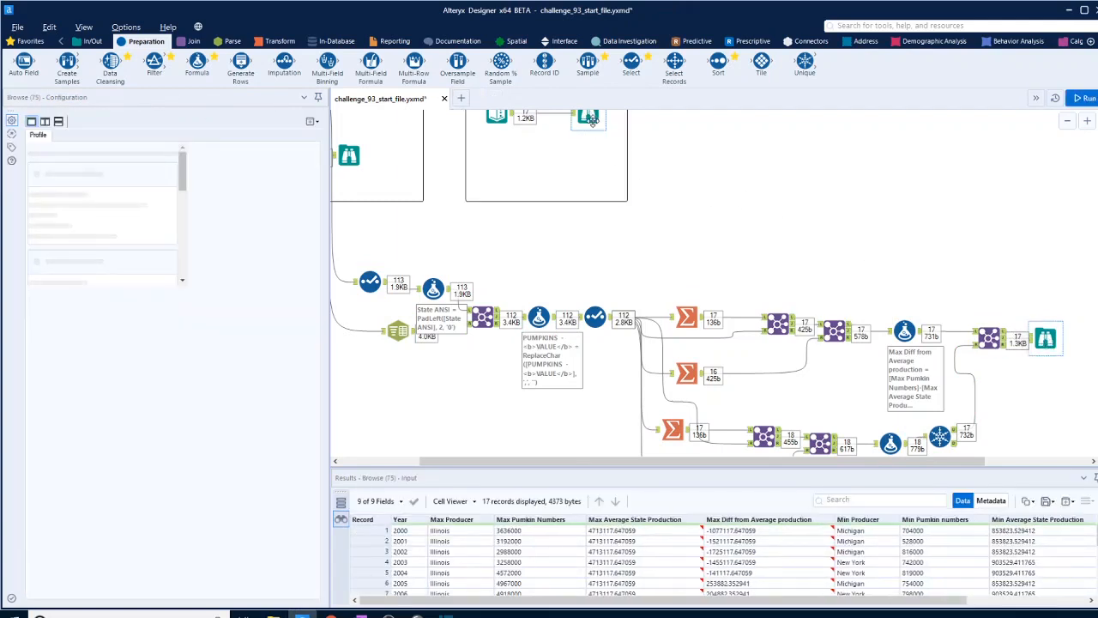
click(1049, 340)
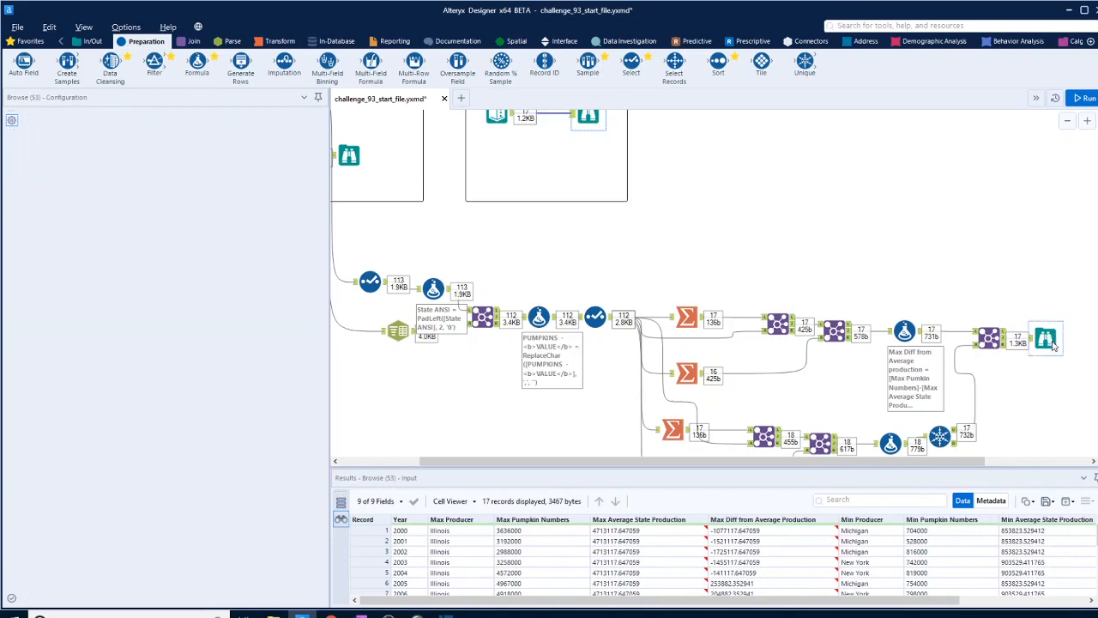